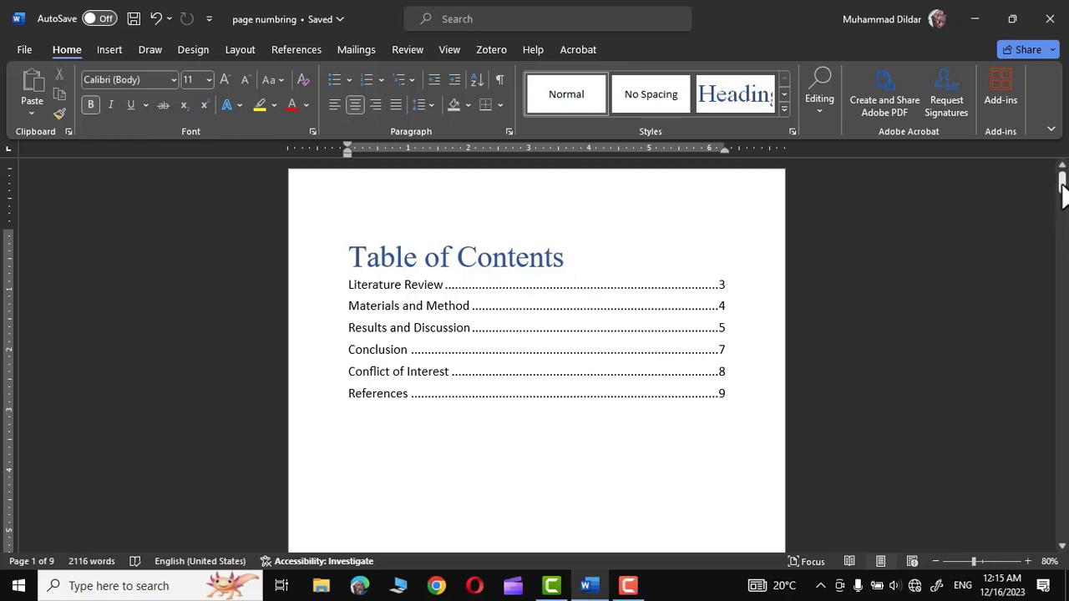
Show the paragraph marks and other hidden formatting symbols to reveal the page break below the table of contents.
left_click_drag(1062, 192, 1068, 380)
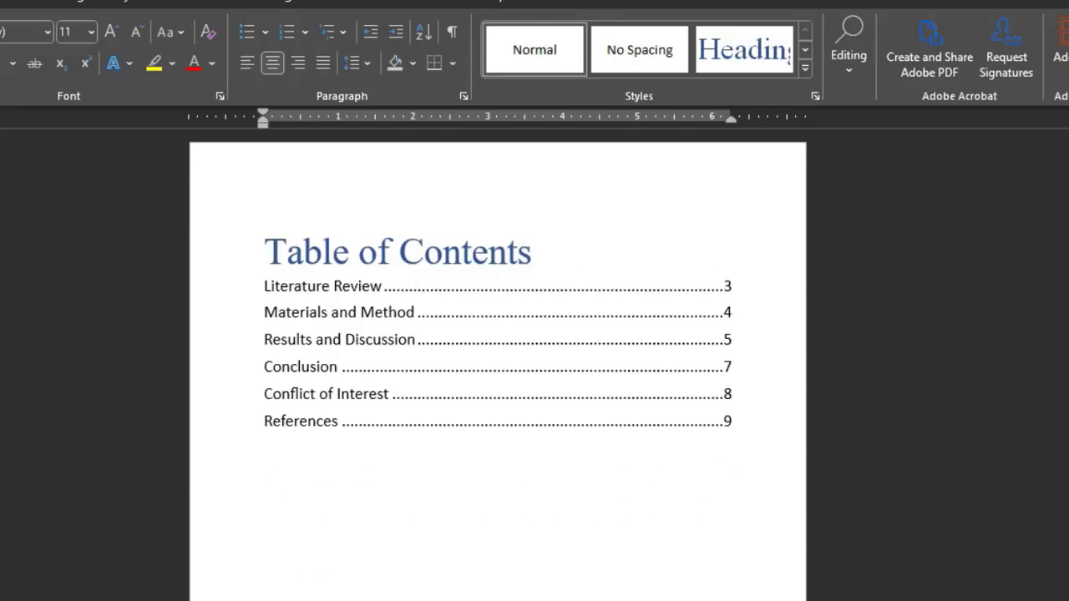
left_click_drag(1068, 157, 1068, 159)
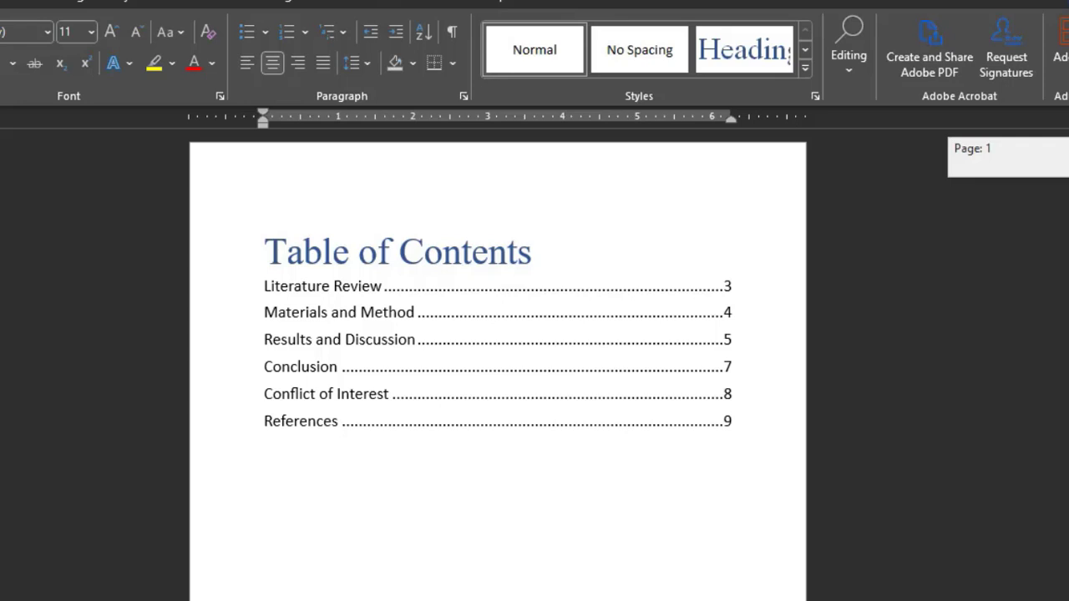
left_click_drag(1068, 158, 1068, 178)
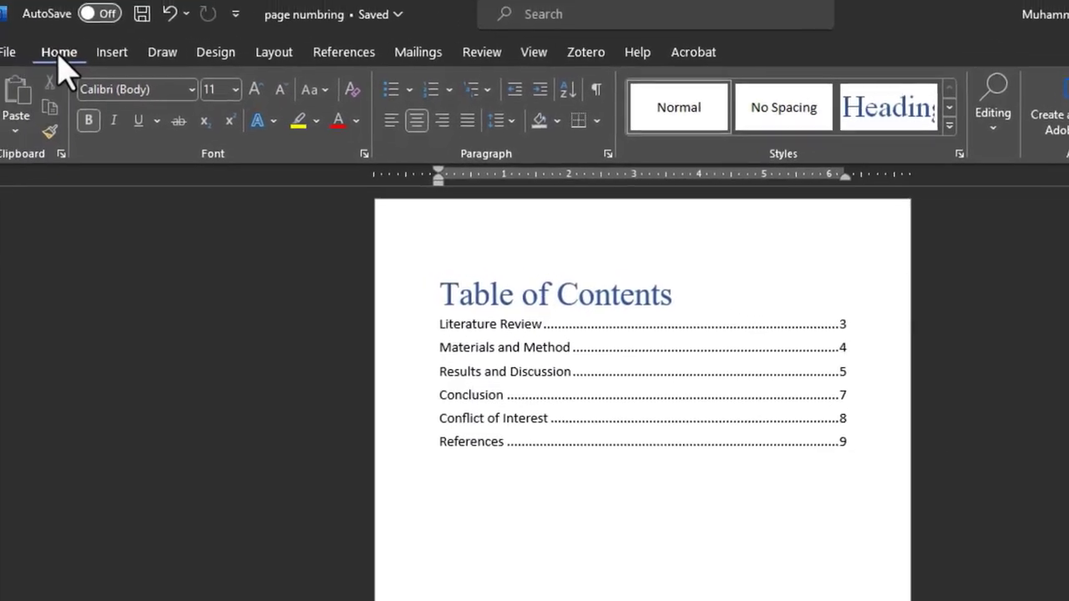
left_click(622, 100)
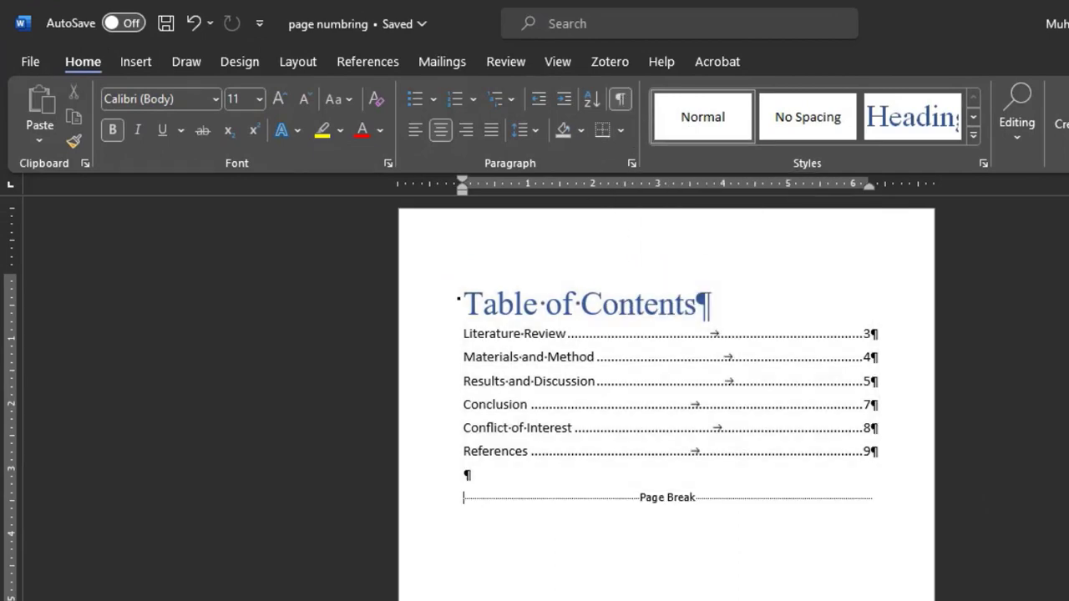
scroll(669, 384, "down", 15)
scroll(680, 517, "up", 15)
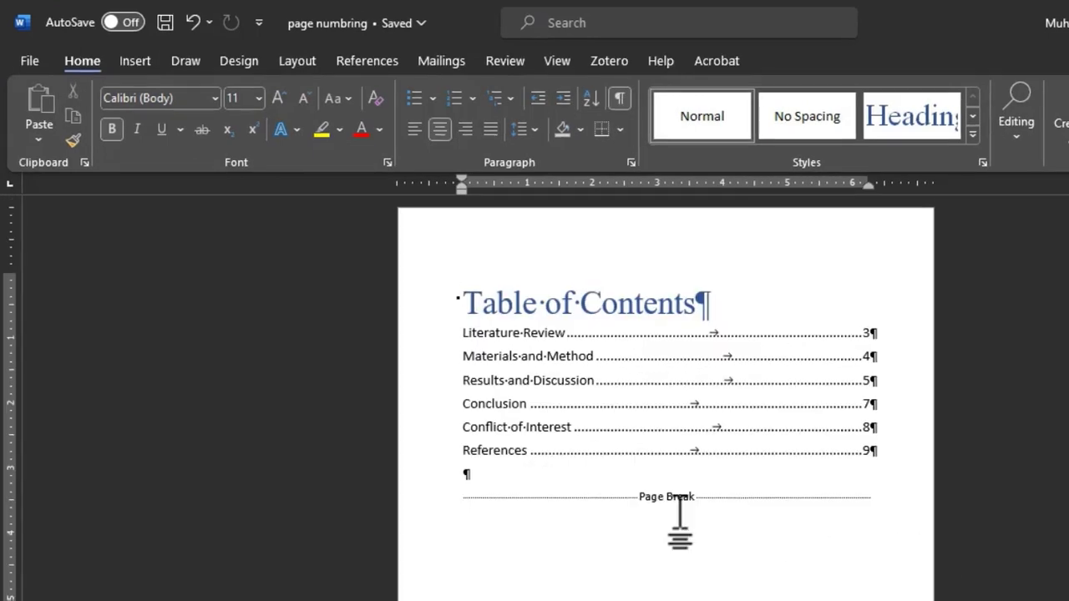
left_click(480, 504)
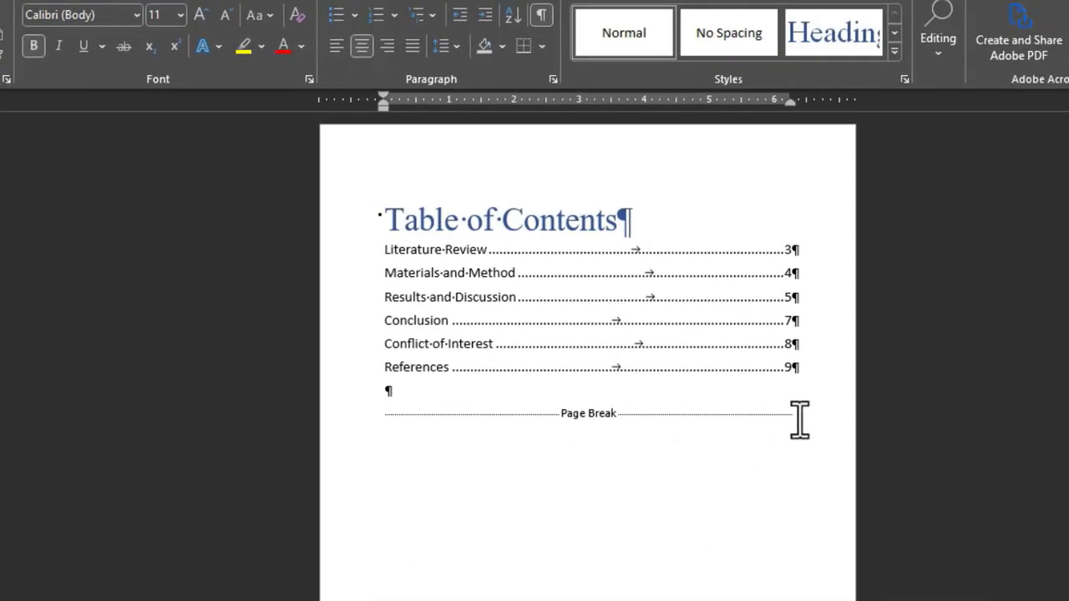
Insert a Next Page section break directly before the Literature Review heading.
left_click_drag(1068, 135, 1068, 147)
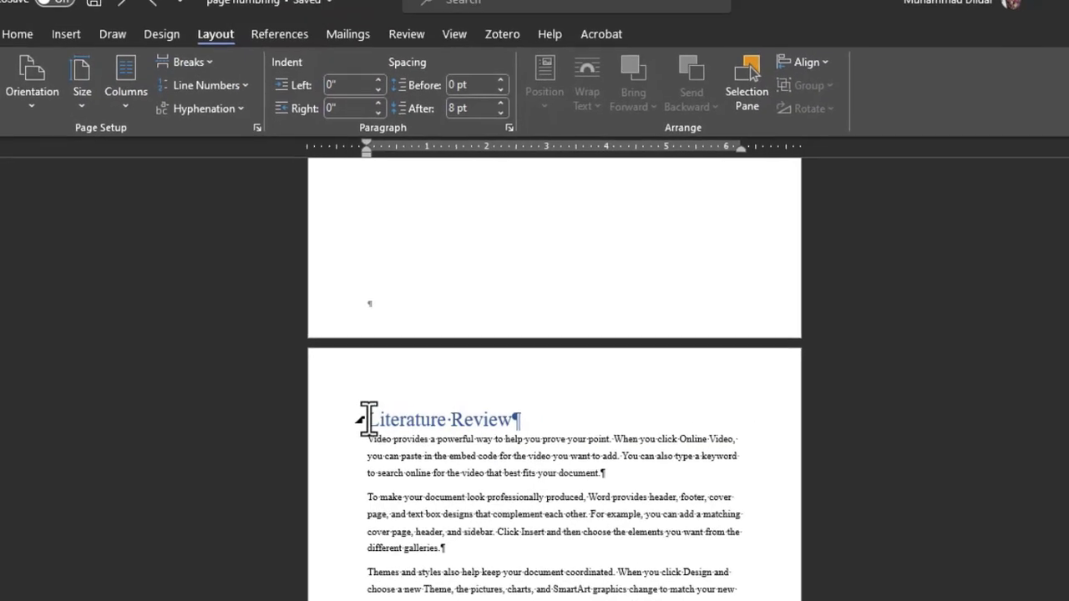
left_click(361, 427)
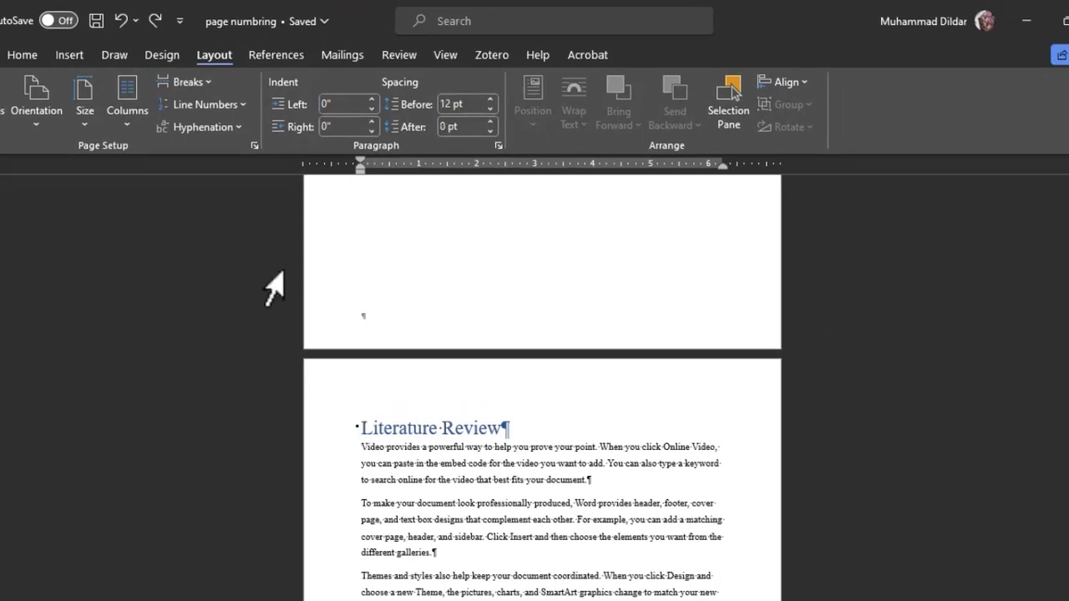
left_click(207, 76)
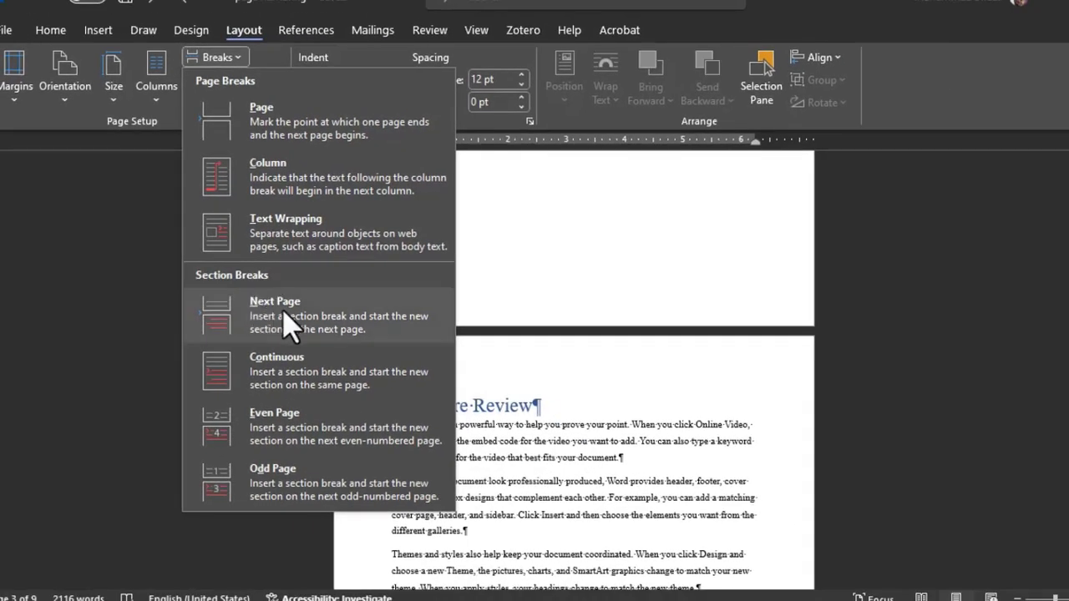
left_click(288, 322)
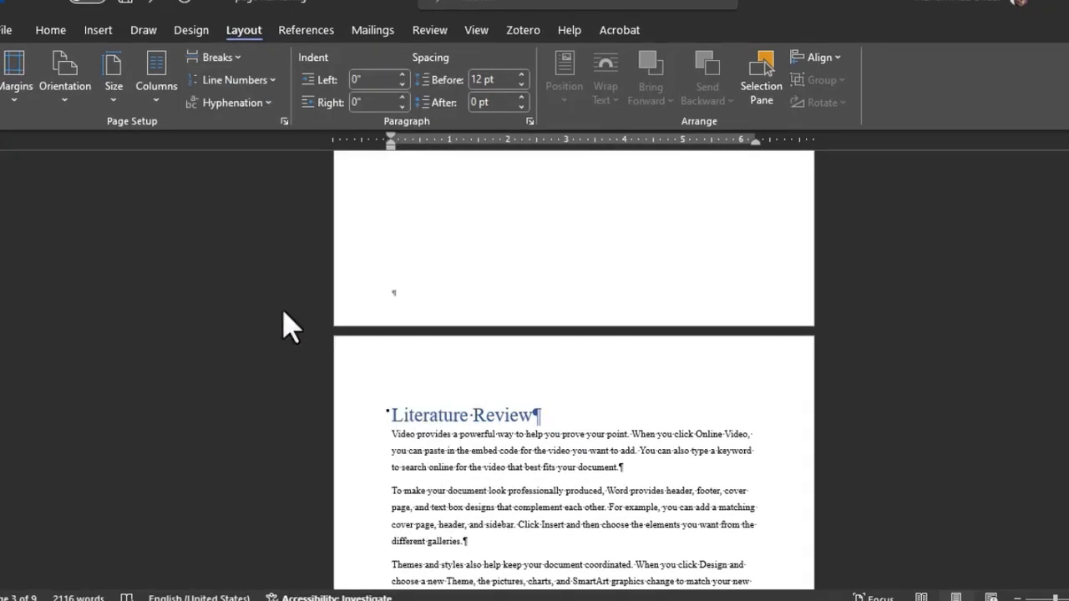
scroll(659, 372, "up", 3)
scroll(658, 372, "up", 3)
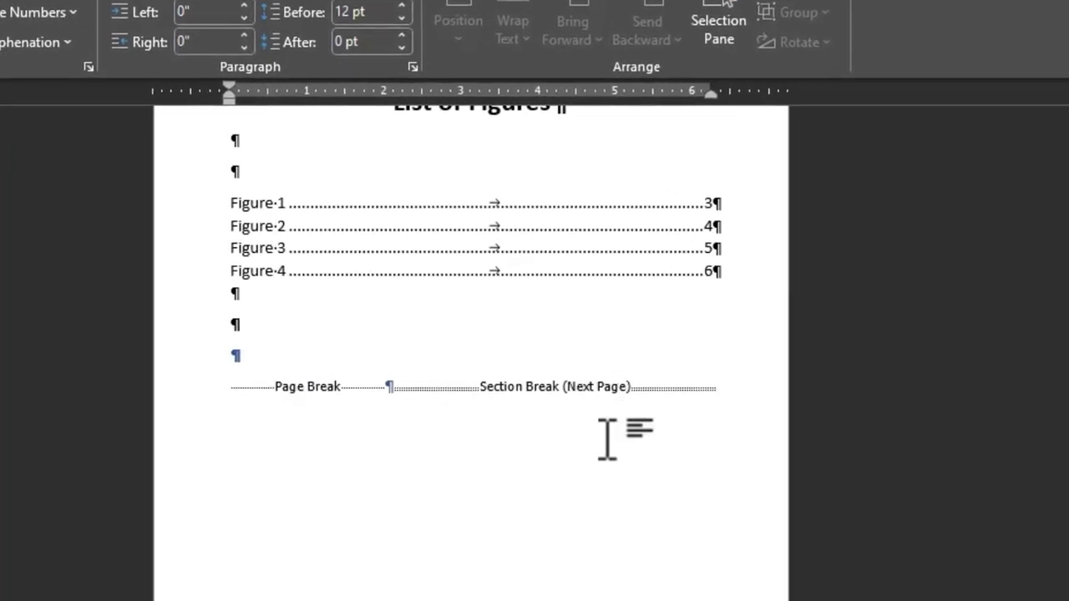
Hide the paragraph marks and other formatting symbols.
scroll(608, 439, "down", 2)
left_click(67, 51)
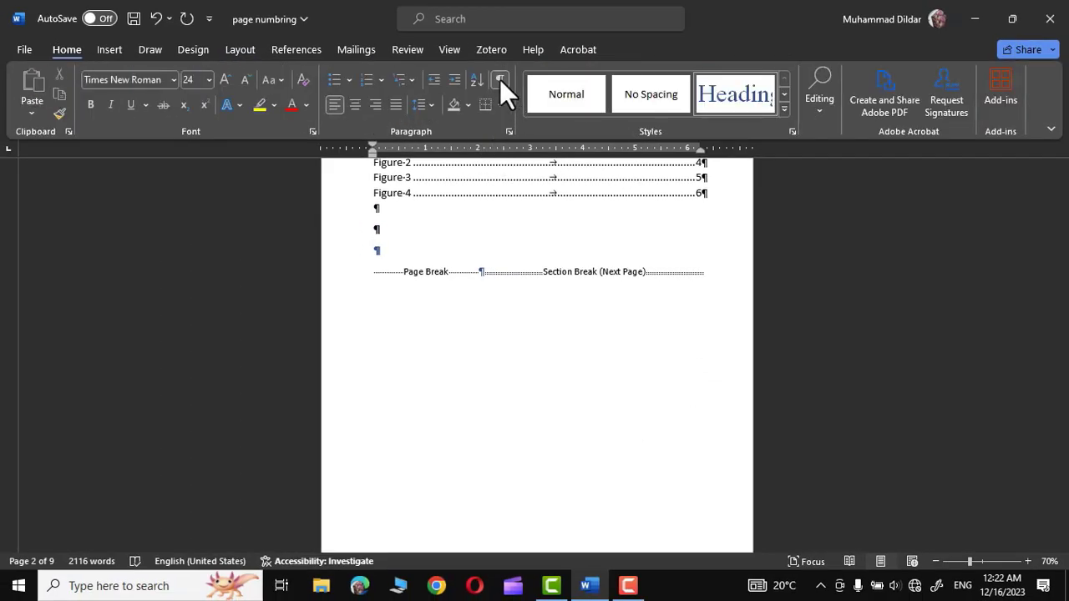
left_click(500, 80)
Open the header of the Literature Review page and add bottom-of-page numbers in the Plain Number 3 style.
scroll(933, 248, "up", 3)
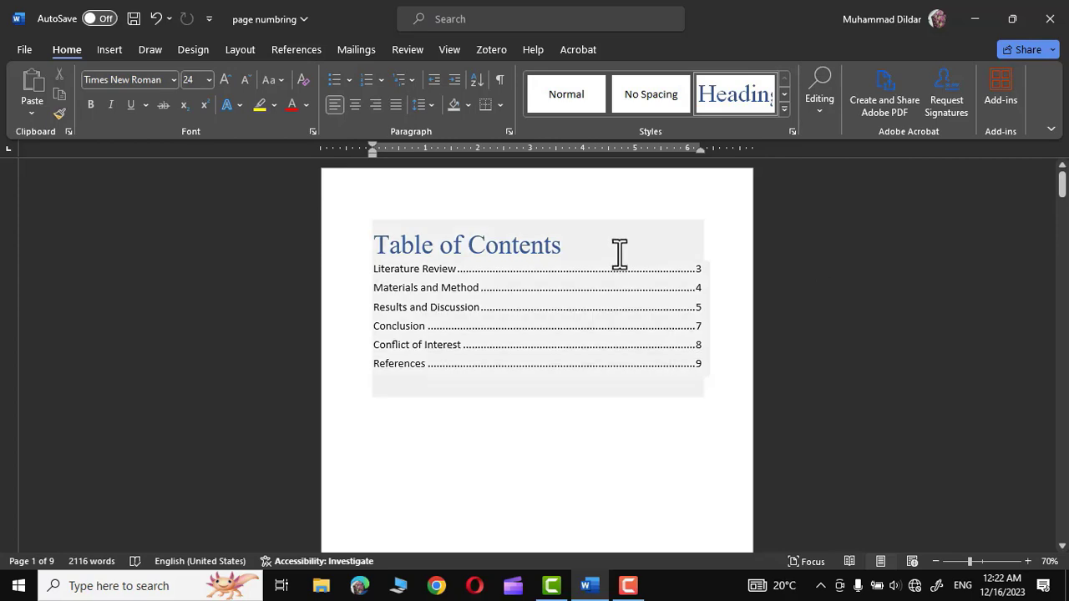
left_click_drag(1061, 193, 1065, 272)
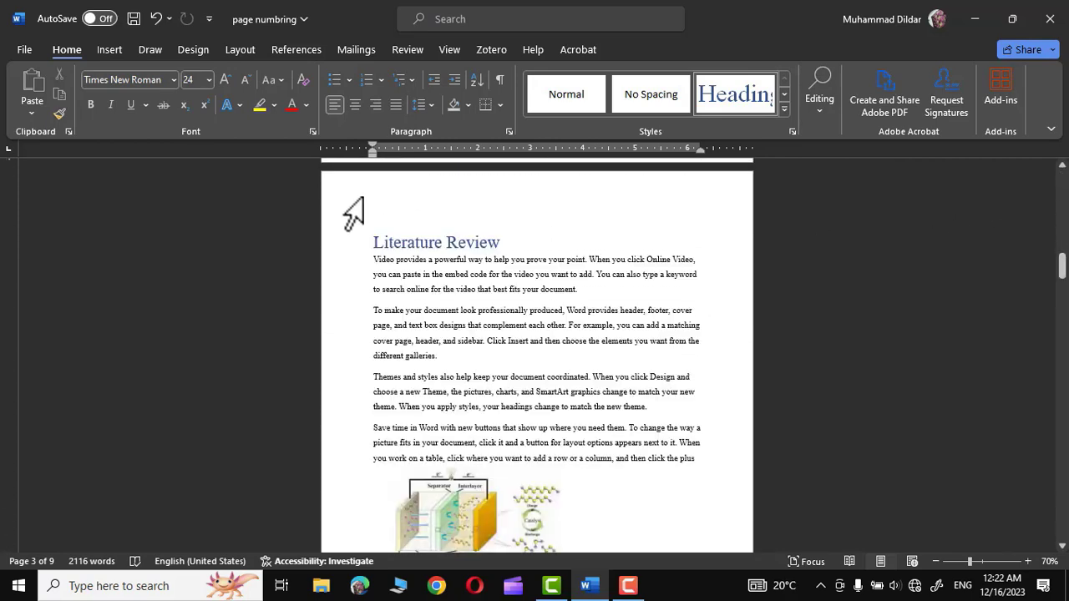
double_click(363, 199)
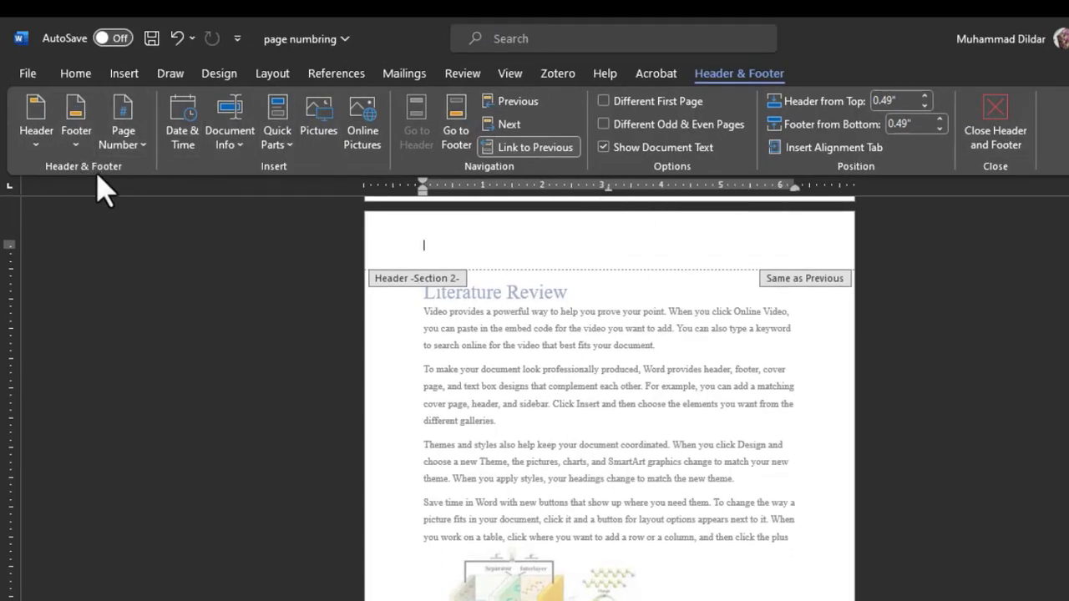
left_click(147, 156)
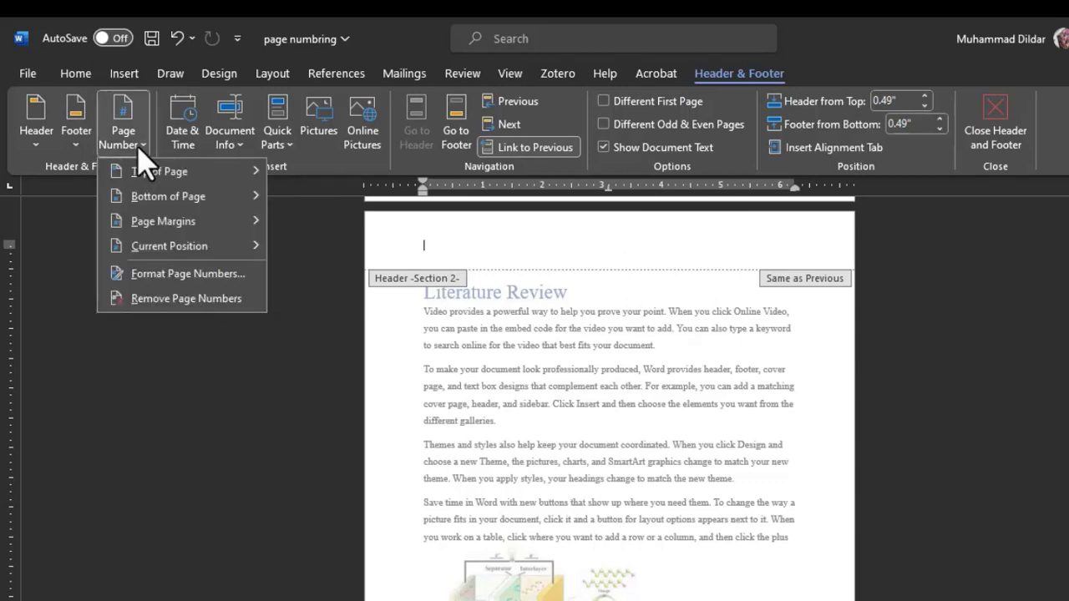
mouse_move(141, 167)
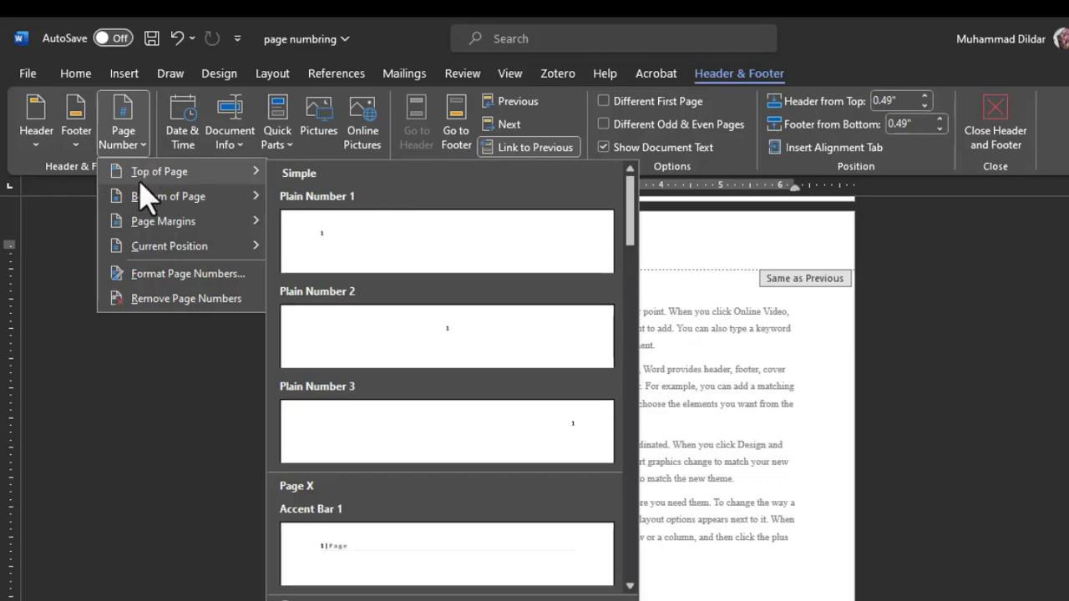
mouse_move(155, 198)
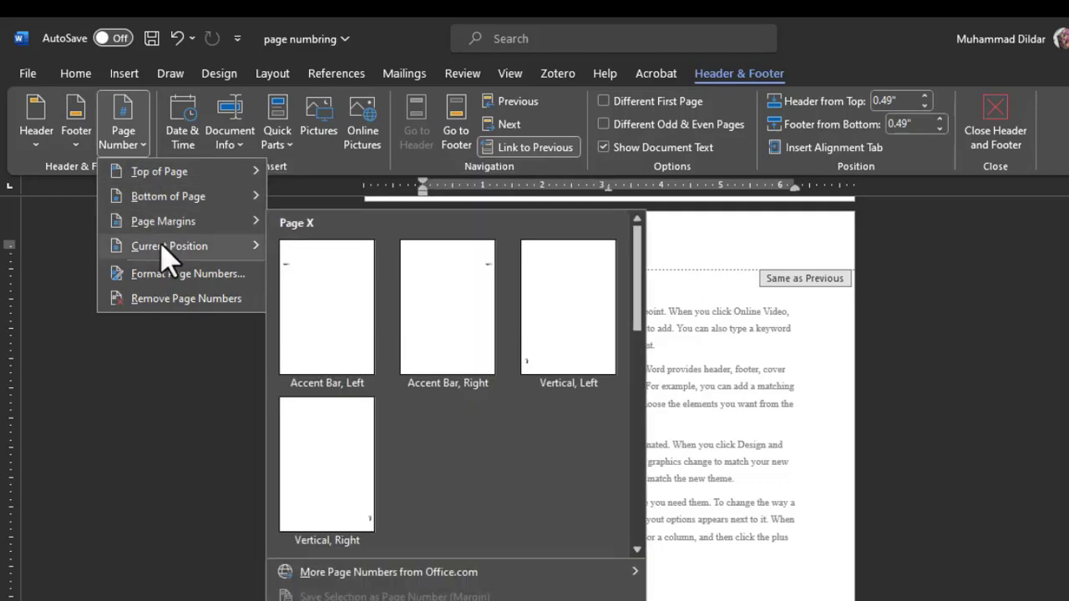
mouse_move(170, 249)
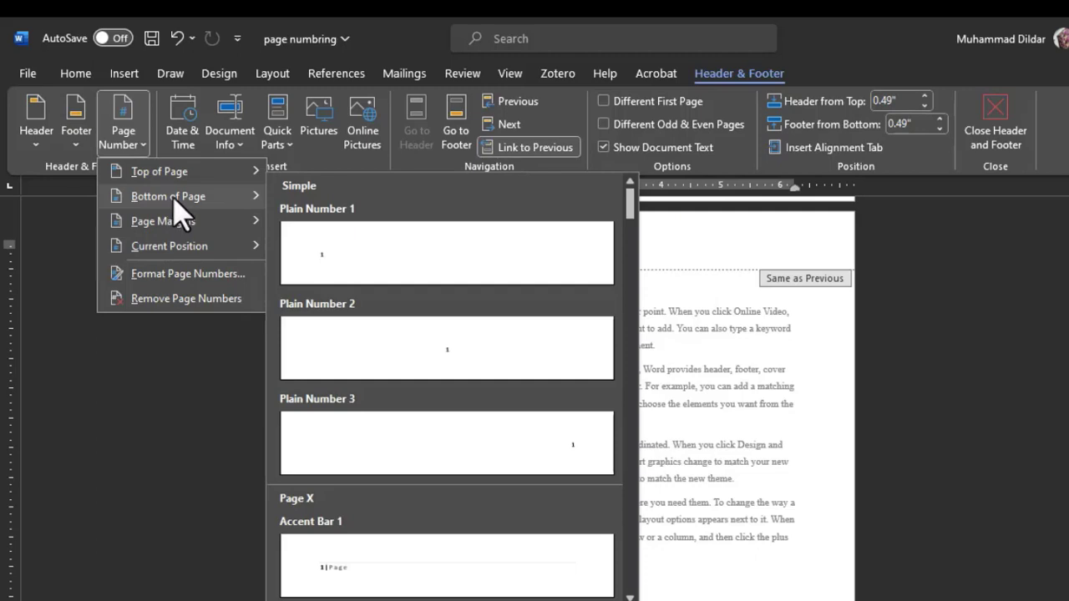
left_click(573, 447)
Examine the page numbers and the header and footer section labels across the Section 1 and Section 2 pages.
scroll(886, 493, "down", 3)
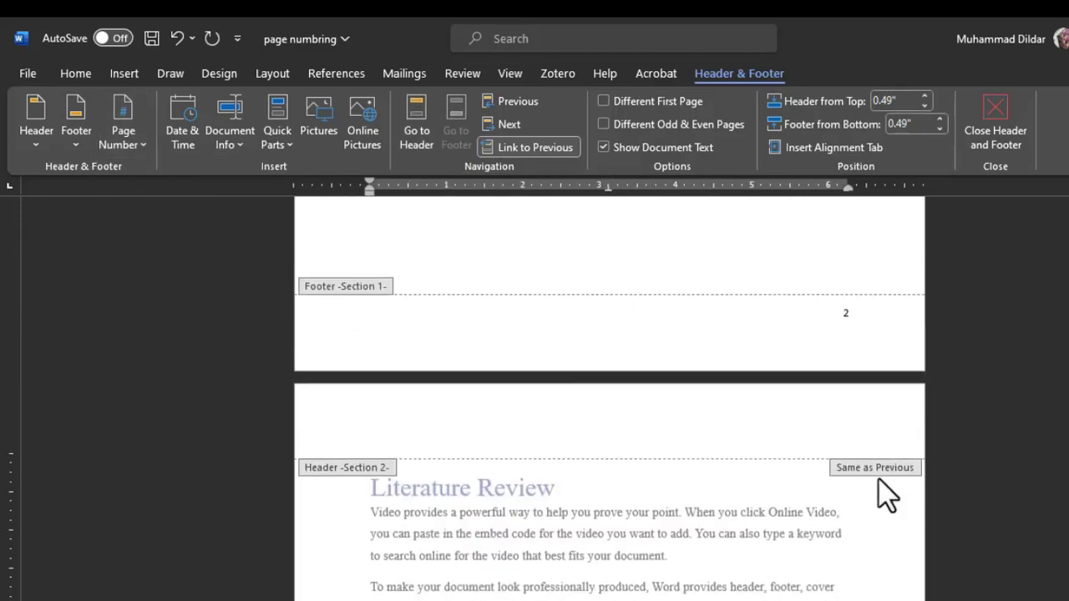
scroll(886, 493, "up", 5)
scroll(879, 480, "down", 3)
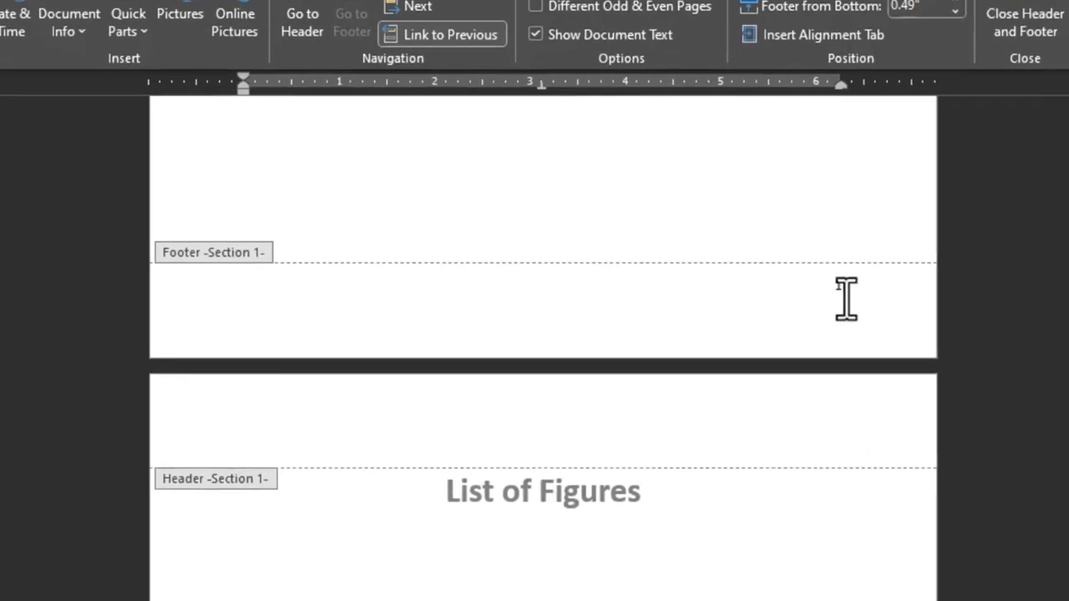
scroll(878, 480, "up", 3)
scroll(841, 295, "up", 5)
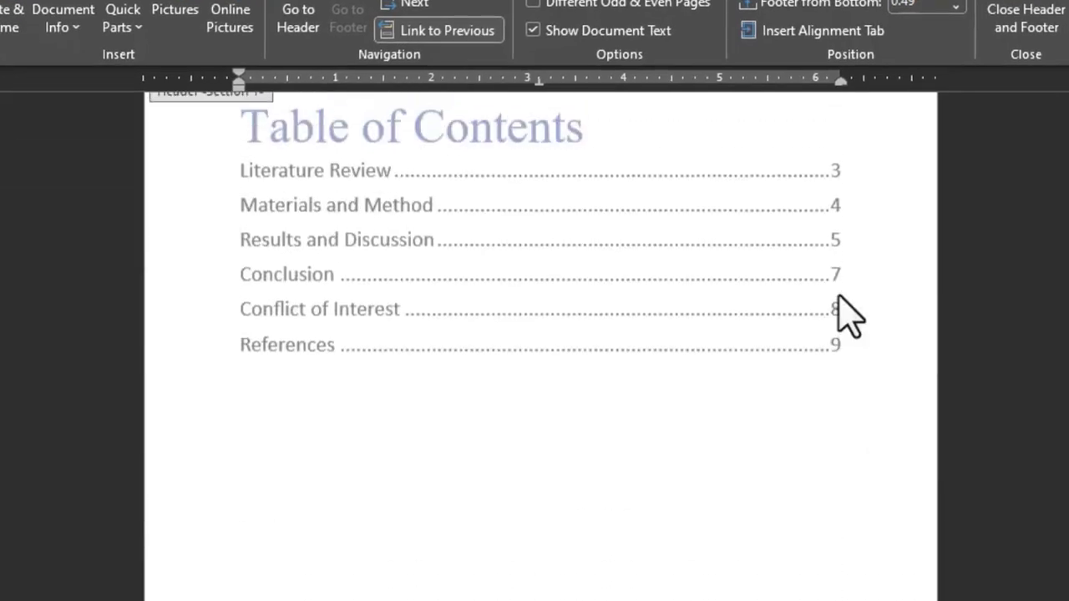
scroll(836, 299, "down", 4)
scroll(841, 337, "down", 10)
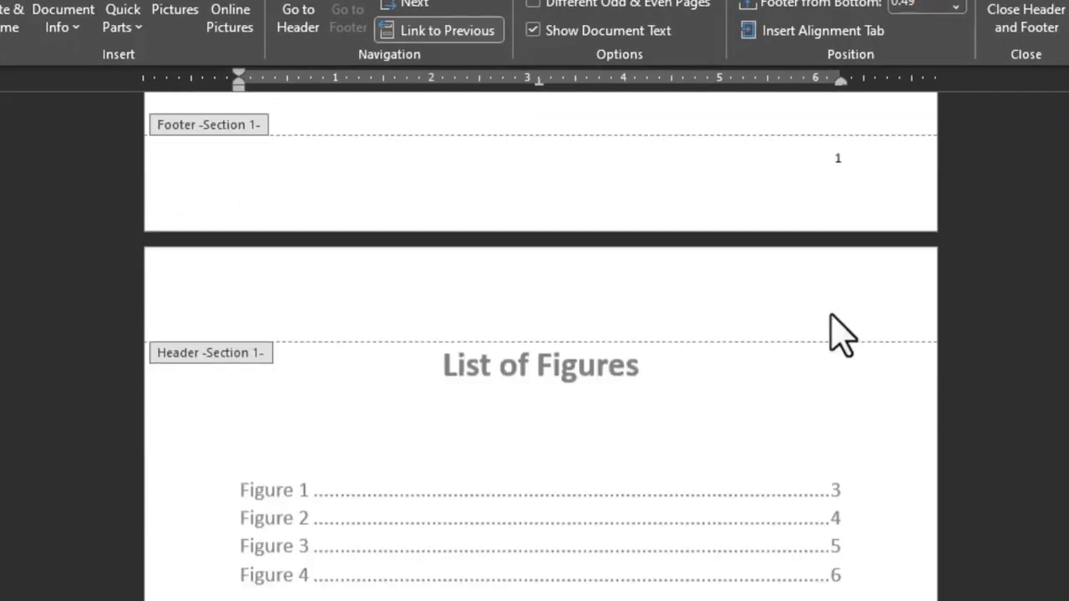
scroll(844, 338, "down", 3)
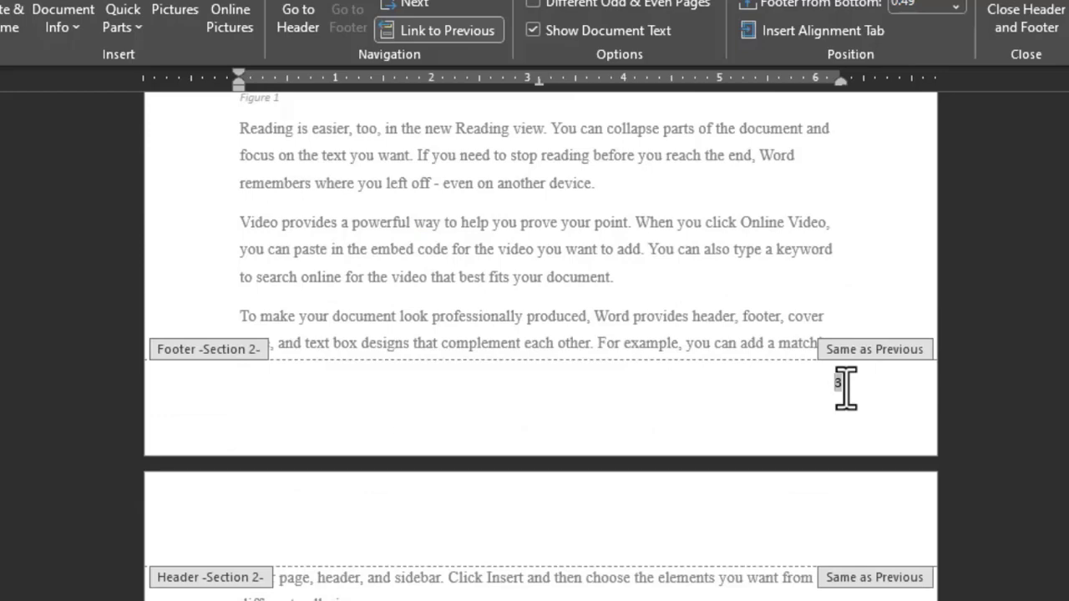
scroll(844, 384, "down", 3)
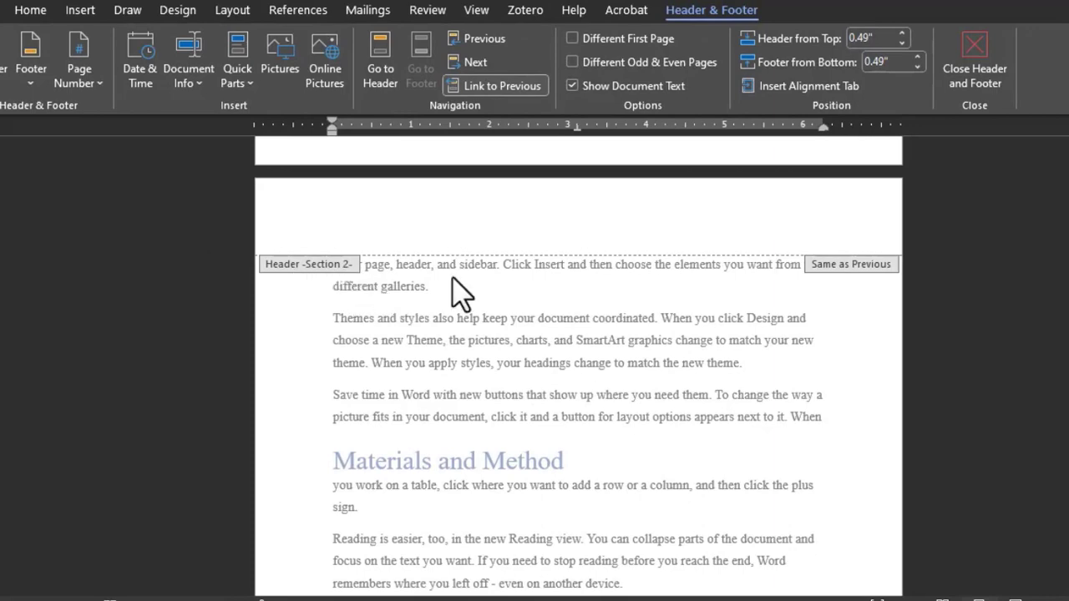
scroll(454, 286, "up", 3)
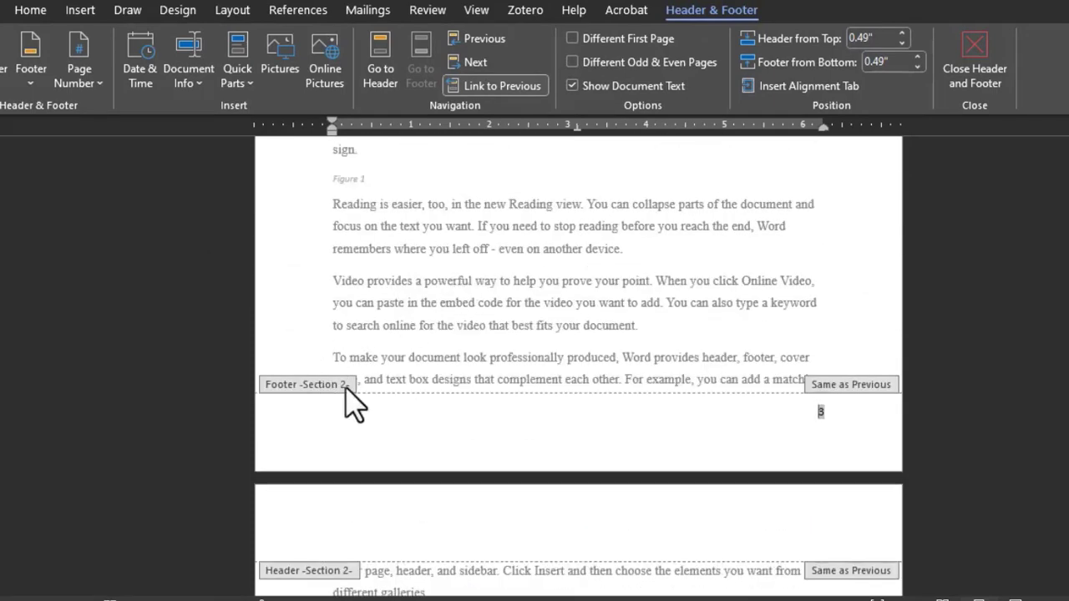
scroll(425, 375, "down", 5)
scroll(430, 375, "up", 1)
scroll(425, 375, "up", 5)
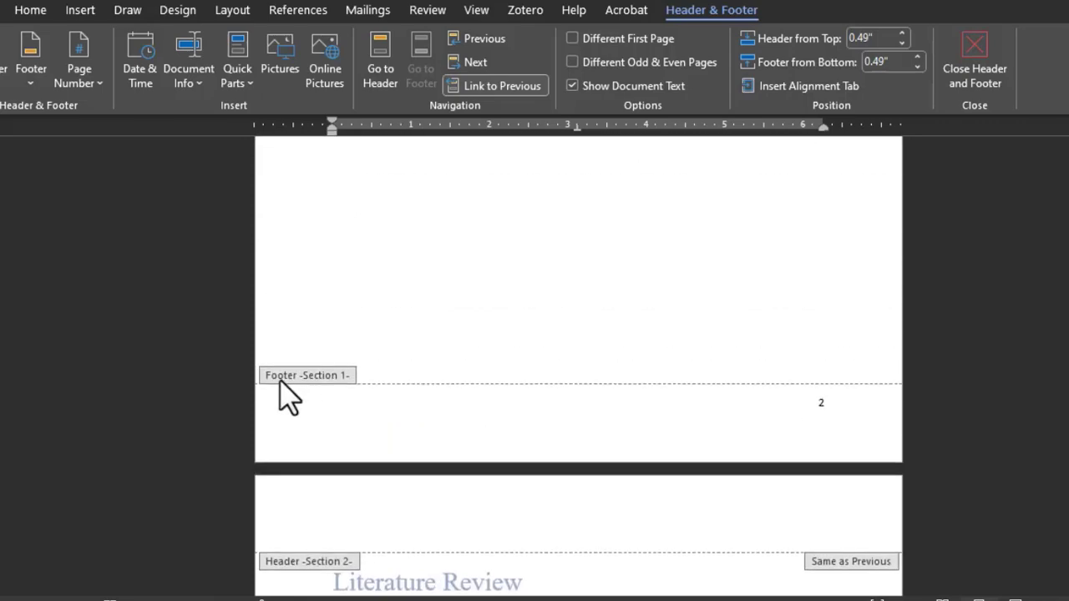
scroll(338, 382, "down", 2)
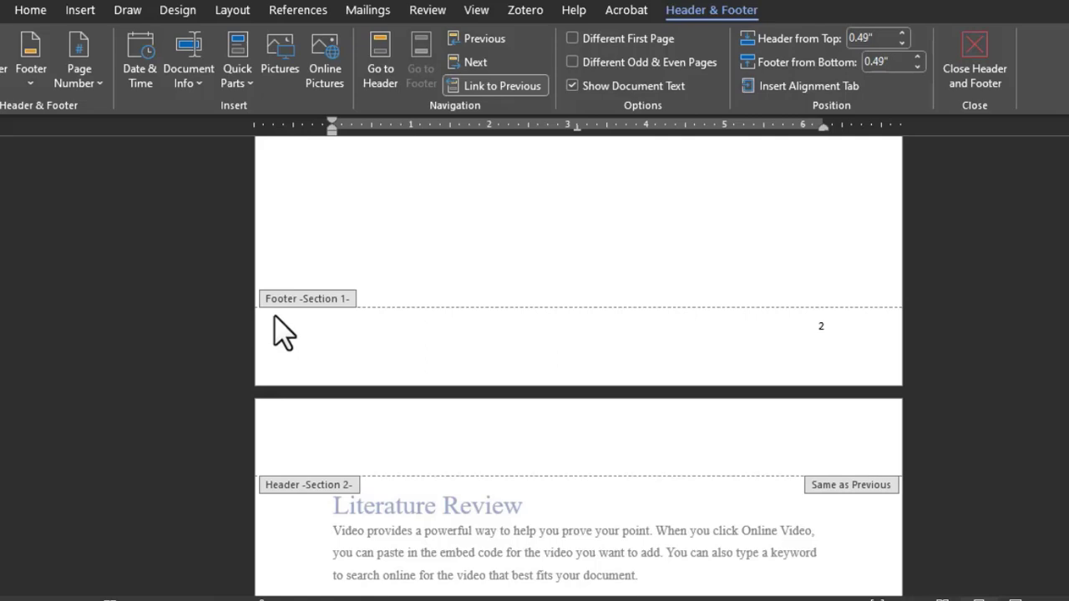
scroll(276, 318, "down", 2)
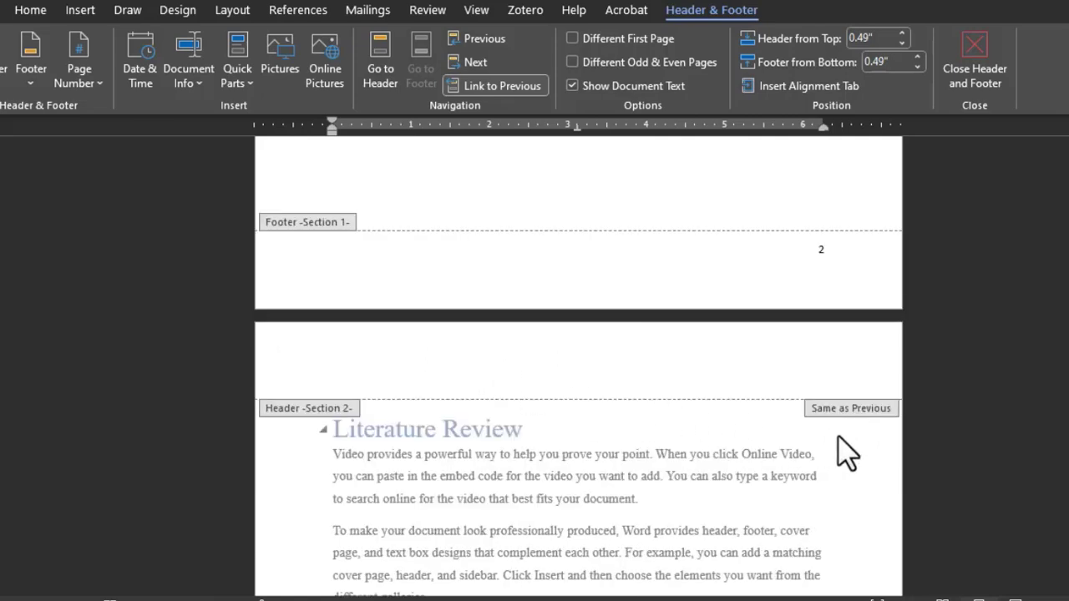
key("Down")
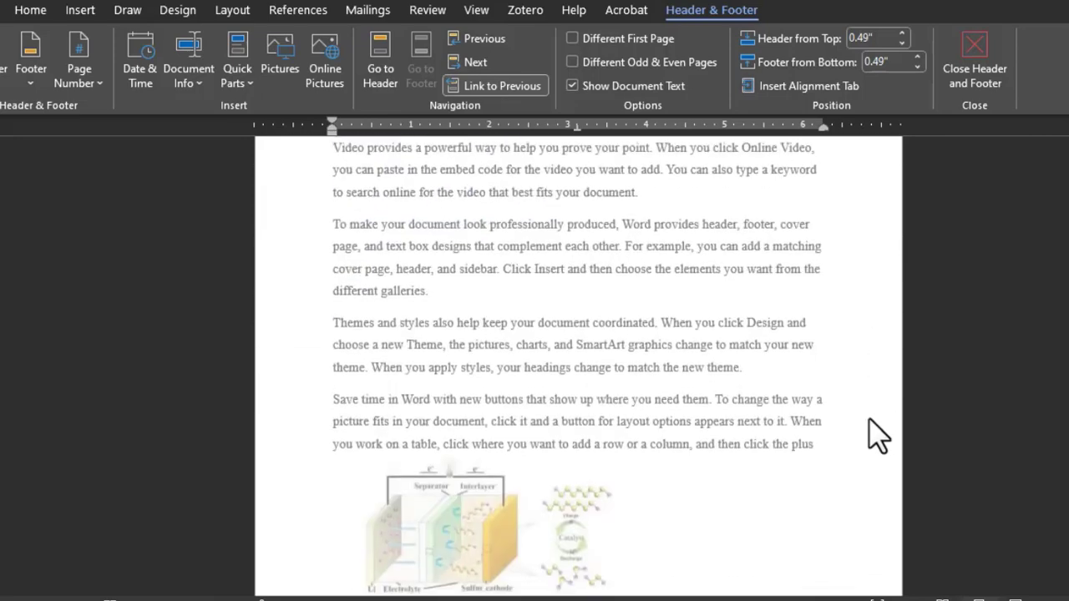
key("Down")
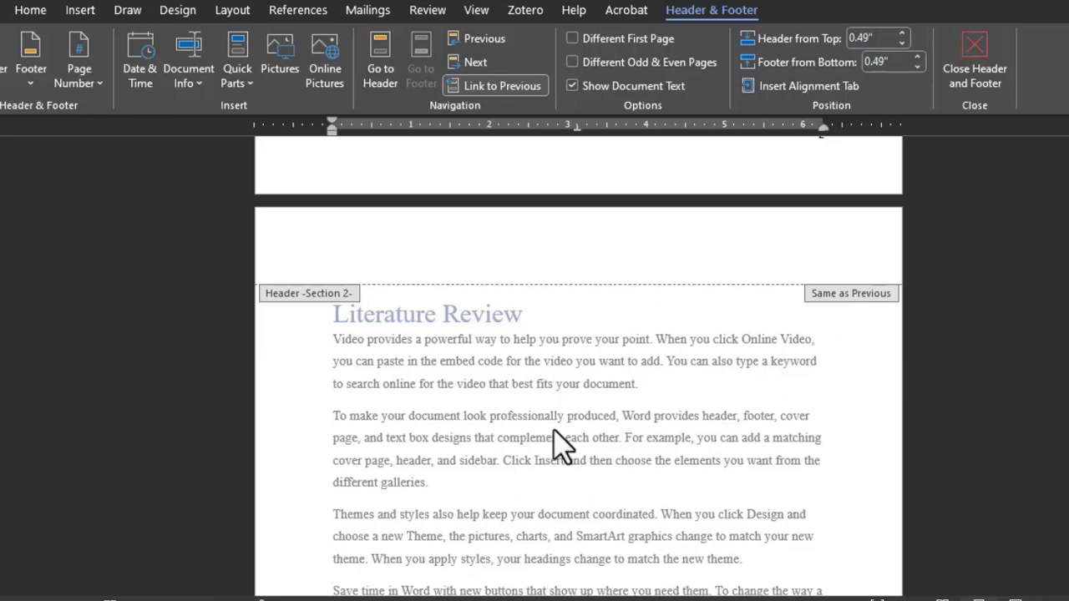
Enter the text "page" in the Section 2 header and check the Section 1 headers for it.
left_click(329, 263)
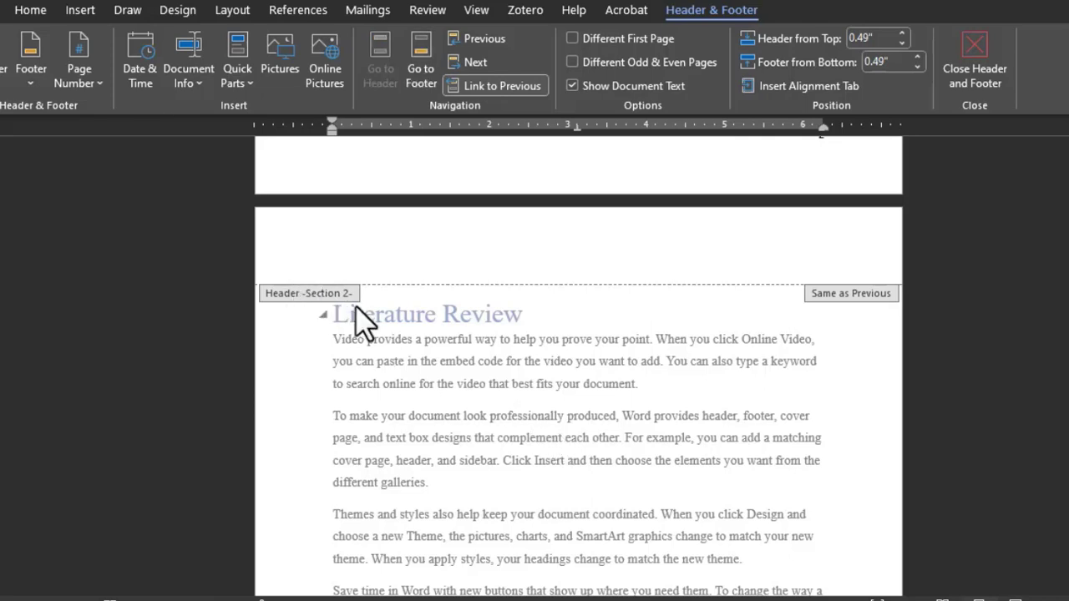
scroll(460, 306, "up", 10)
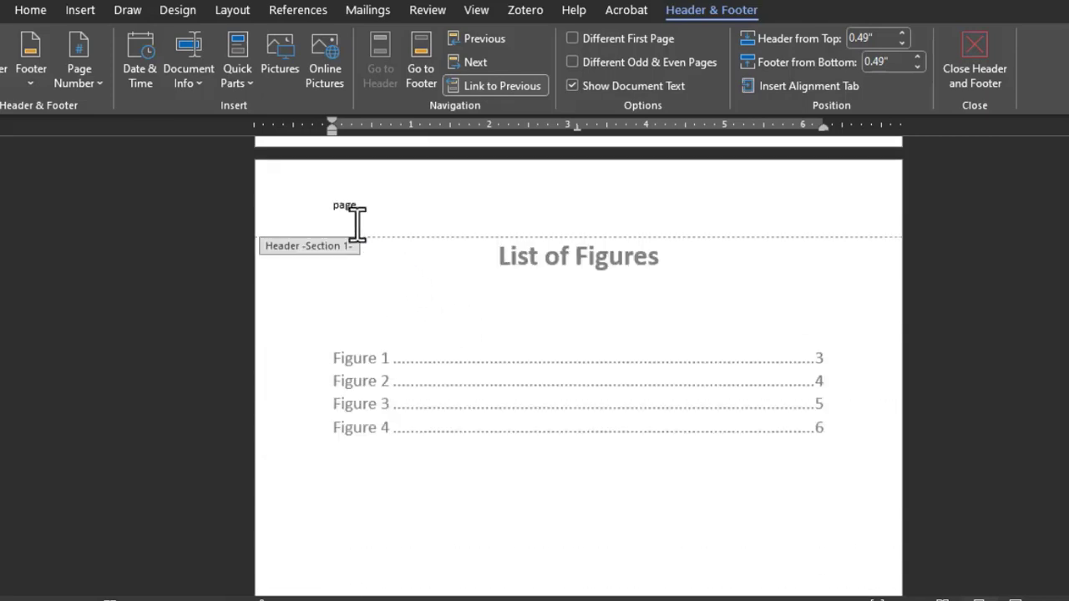
scroll(356, 224, "up", 10)
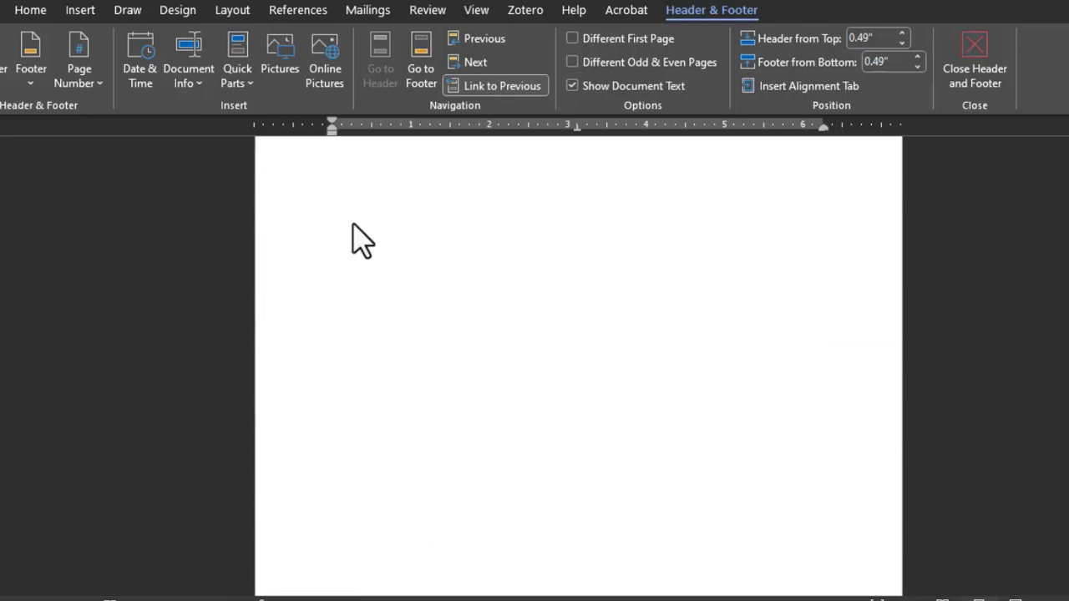
scroll(360, 248, "down", 20)
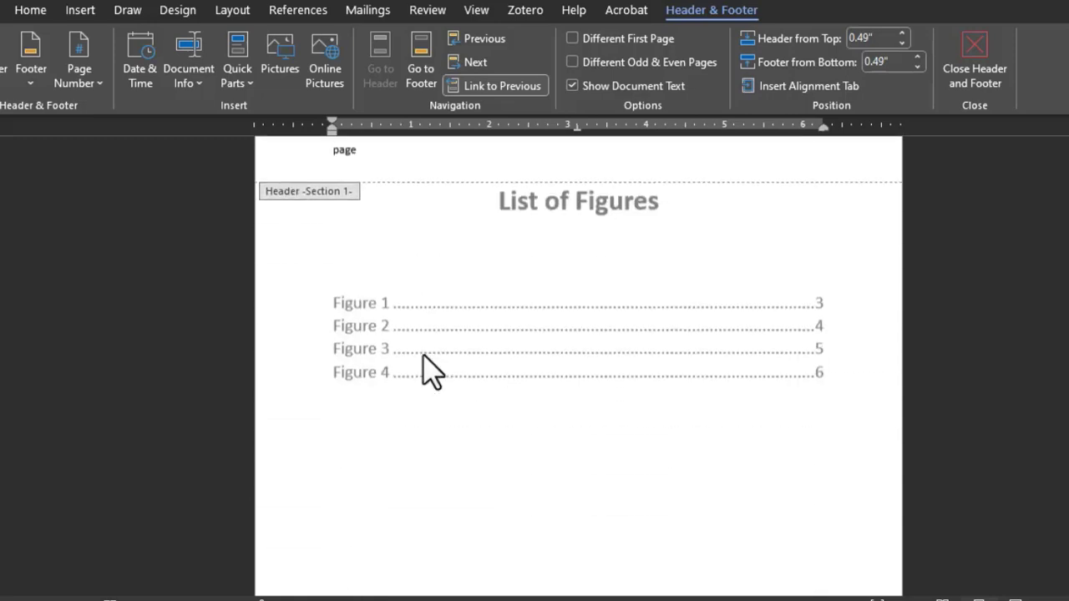
Delete the text "page" from the linked header and unlink the Section 2 header from the previous section.
key("BackSpace")
key("BackSpace")
key("BackSpace")
key("BackSpace")
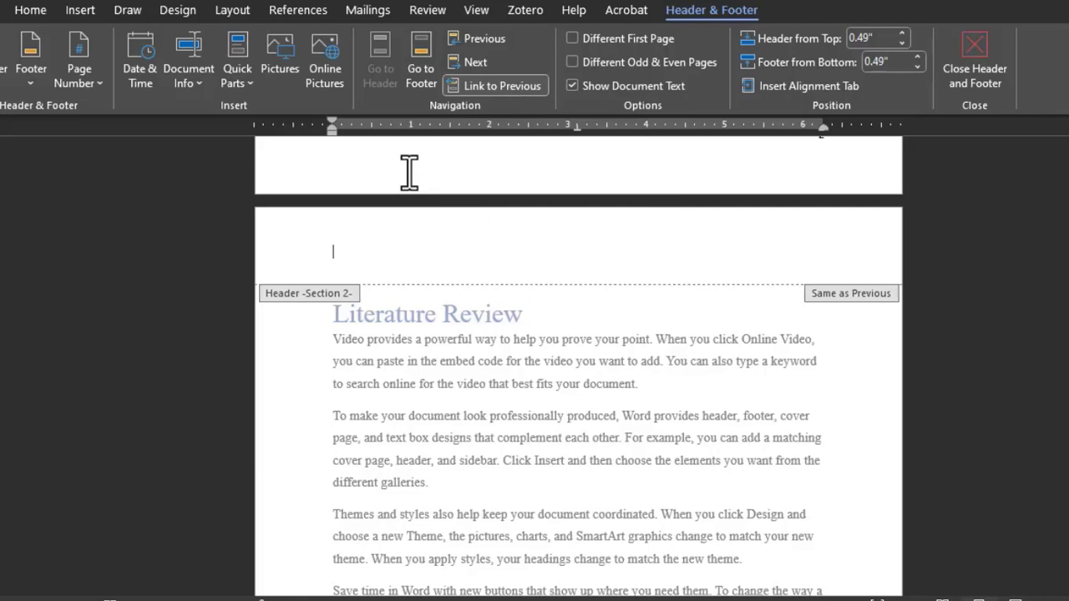
left_click(484, 86)
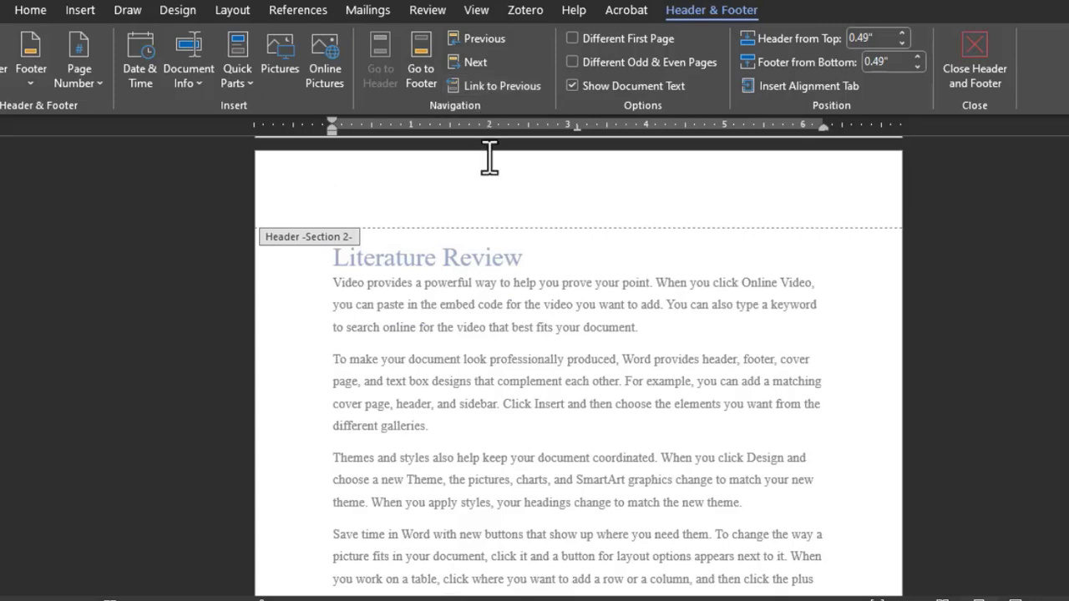
Enter the test text "page" in the unlinked Section 2 header and check whether the Section 1 headers contain it.
scroll(547, 268, "up", 1)
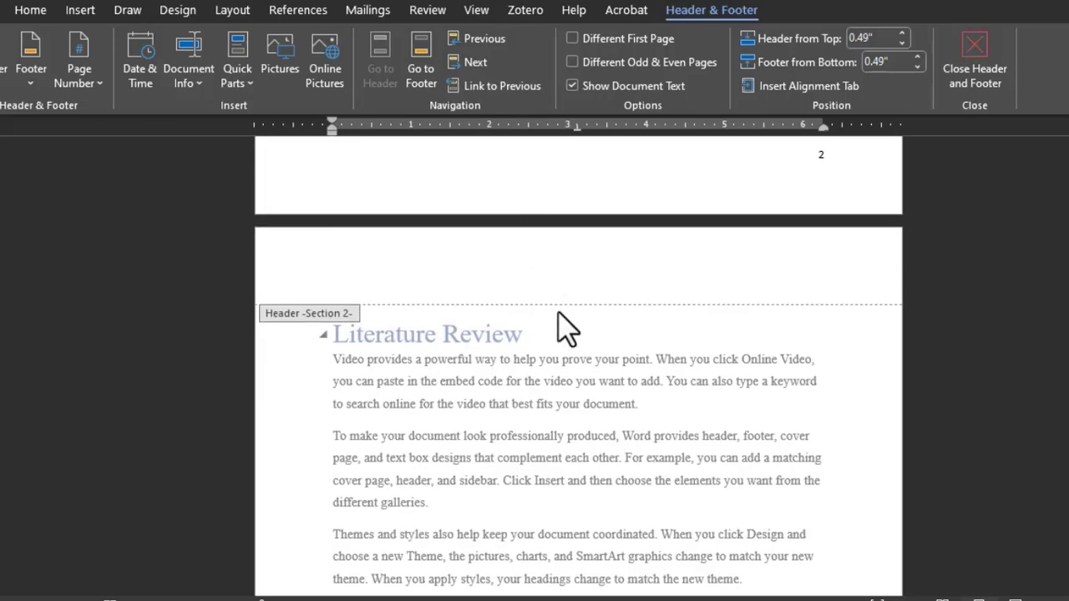
type("ge")
scroll(496, 418, "down", 10)
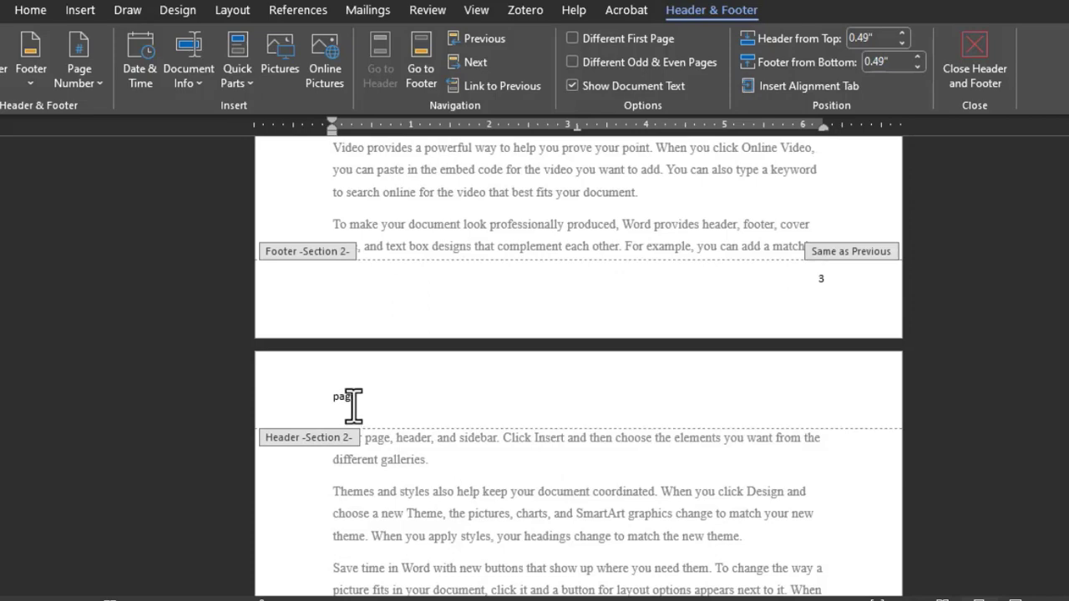
scroll(353, 406, "up", 10)
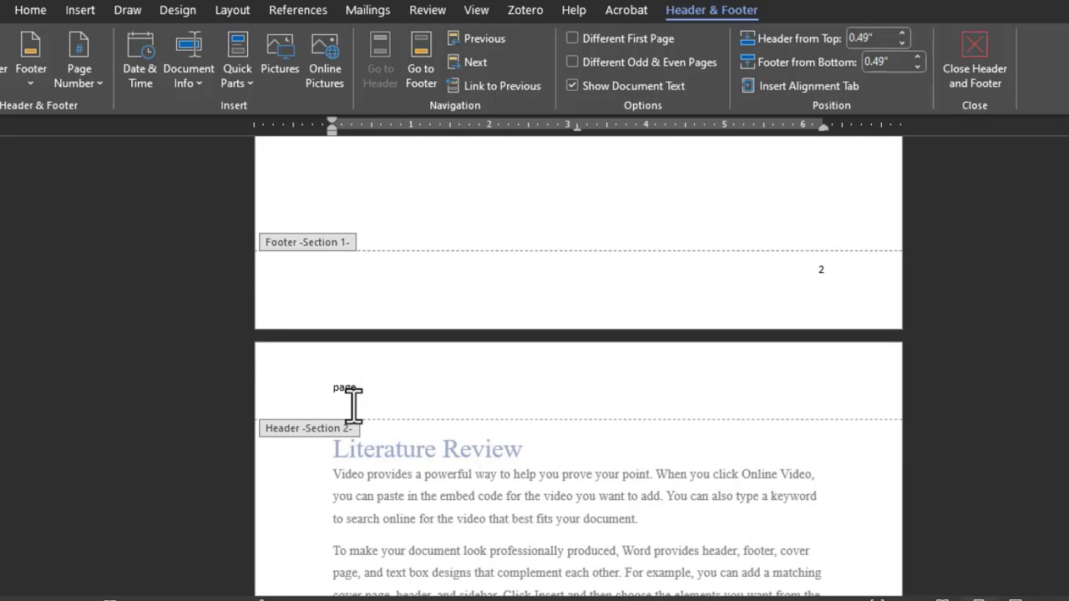
scroll(353, 406, "up", 10)
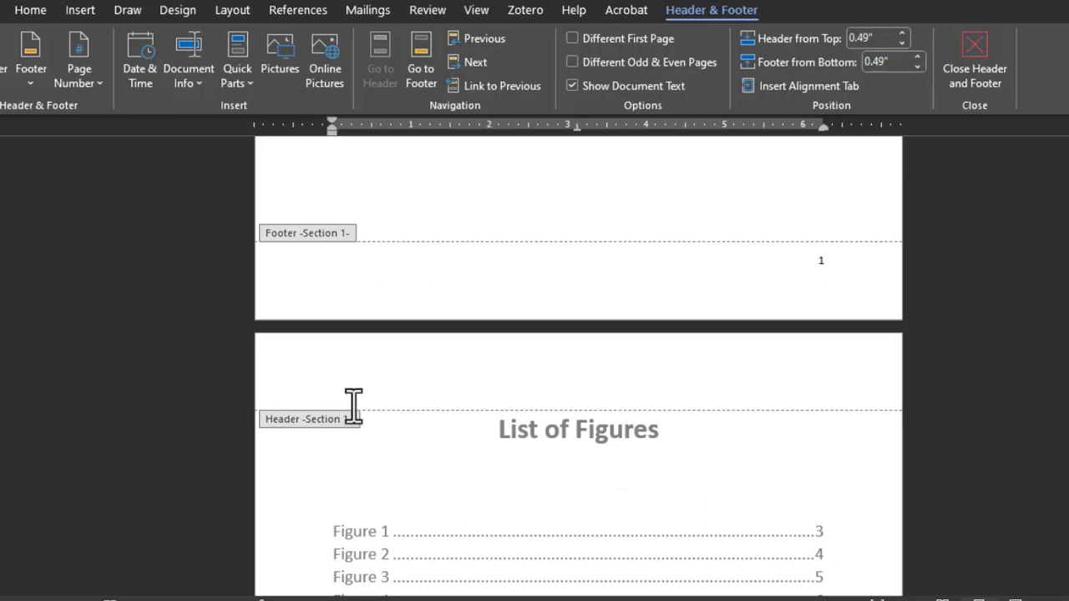
scroll(354, 406, "up", 10)
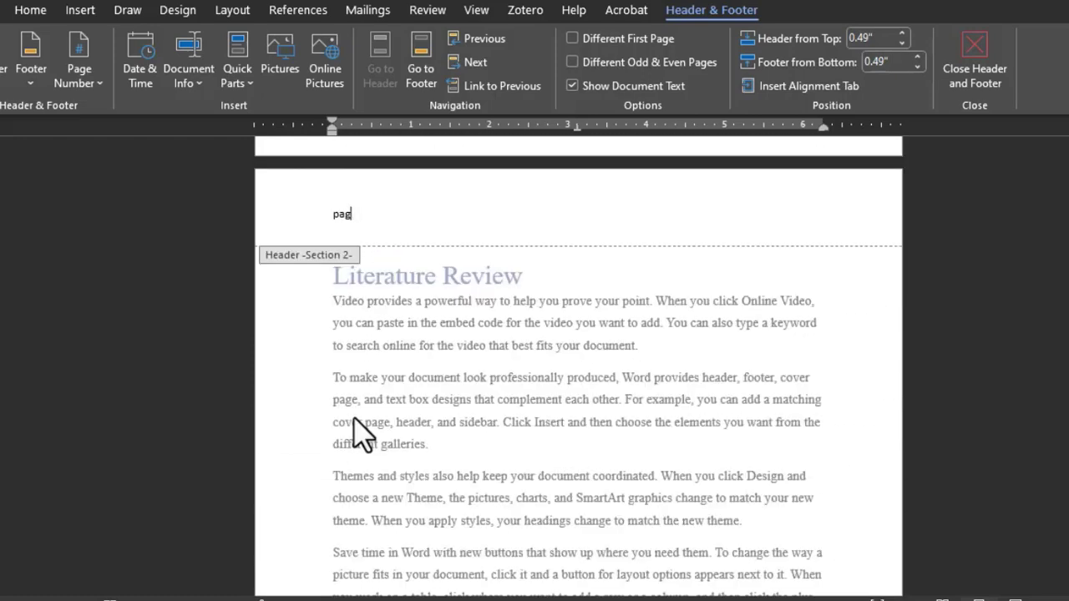
Delete the test text from the Section 2 header on the Literature Review page.
key("BackSpace")
key("BackSpace")
key("BackSpace")
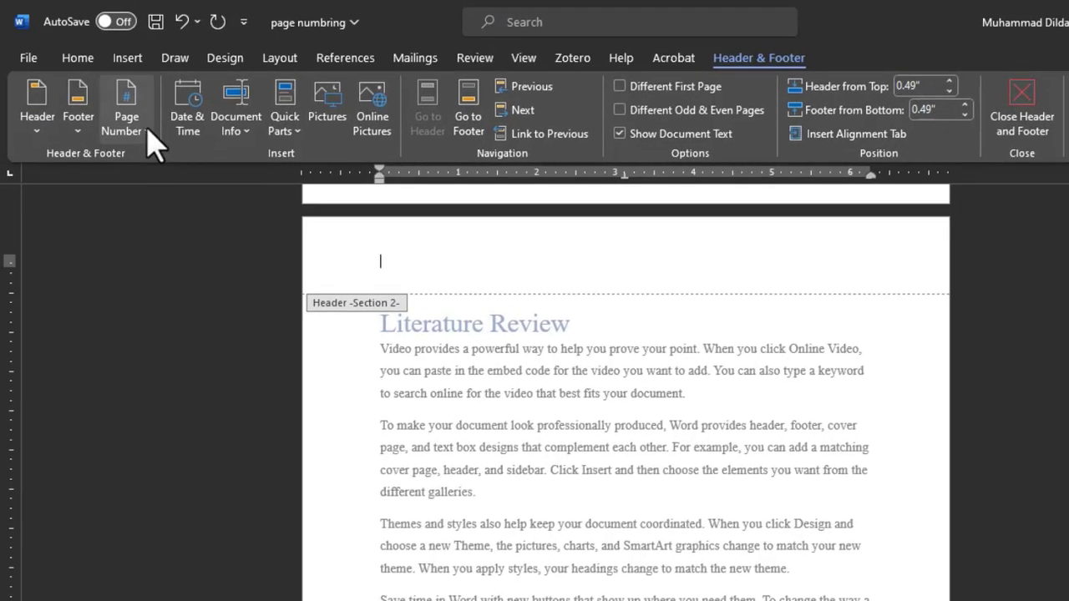
Insert bottom-of-page numbers in the Plain Number 3 style from the Literature Review page's header.
left_click(148, 134)
mouse_move(256, 187)
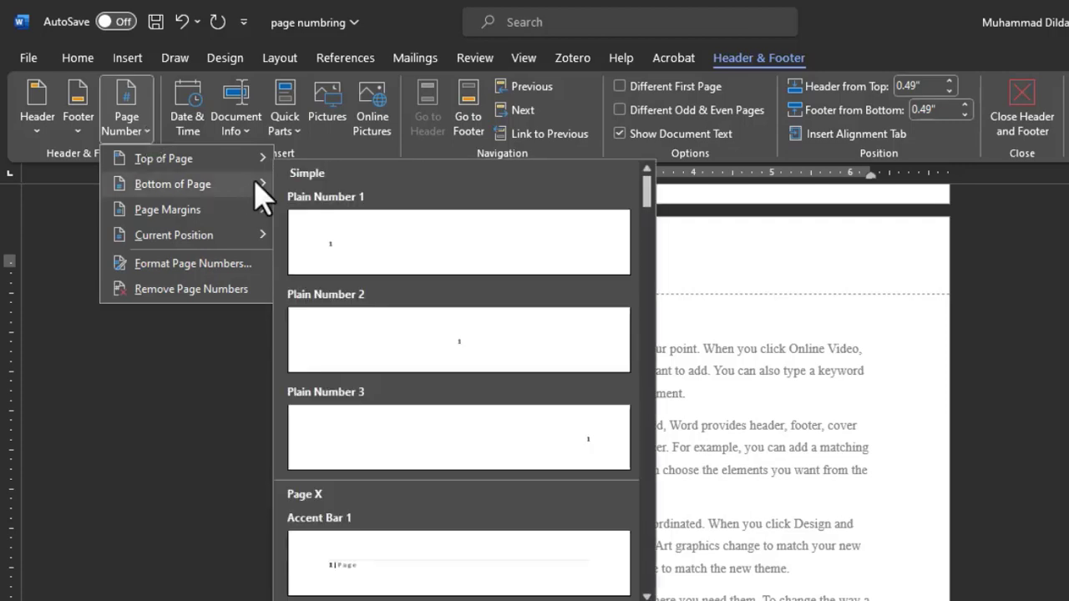
left_click(598, 455)
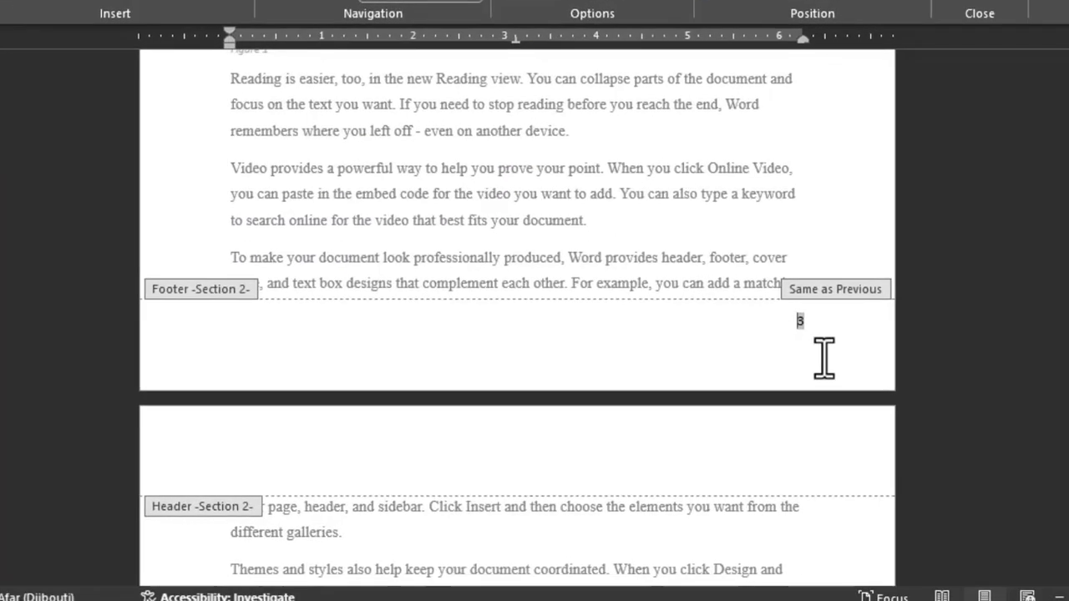
Set the page numbering of Section 2 to start at 1 instead of continuing from the previous section.
scroll(800, 362, "up", 10)
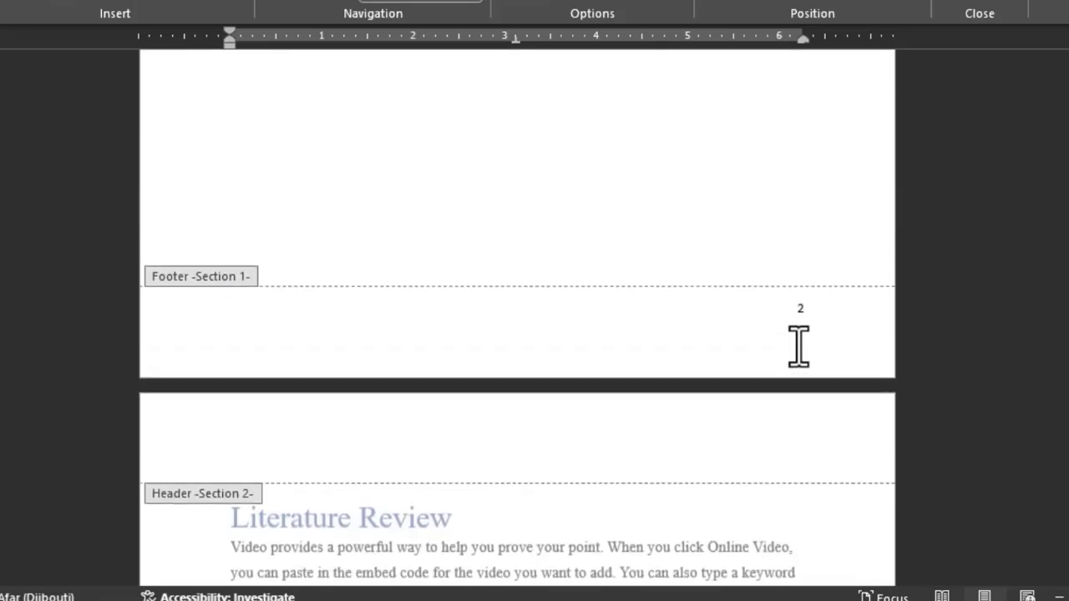
scroll(798, 347, "up", 8)
scroll(794, 348, "down", 10)
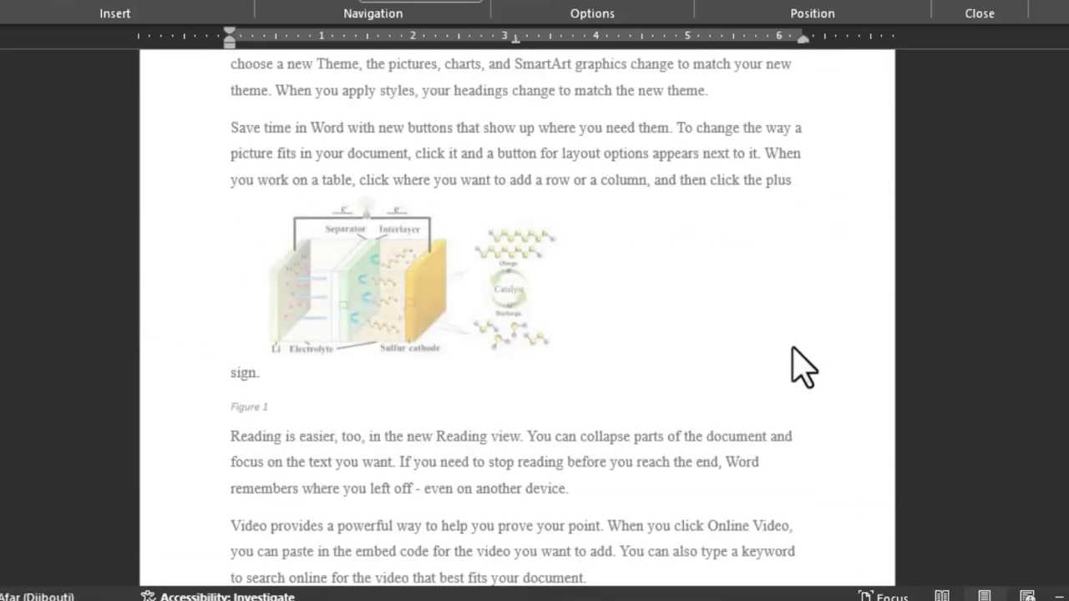
scroll(802, 368, "down", 5)
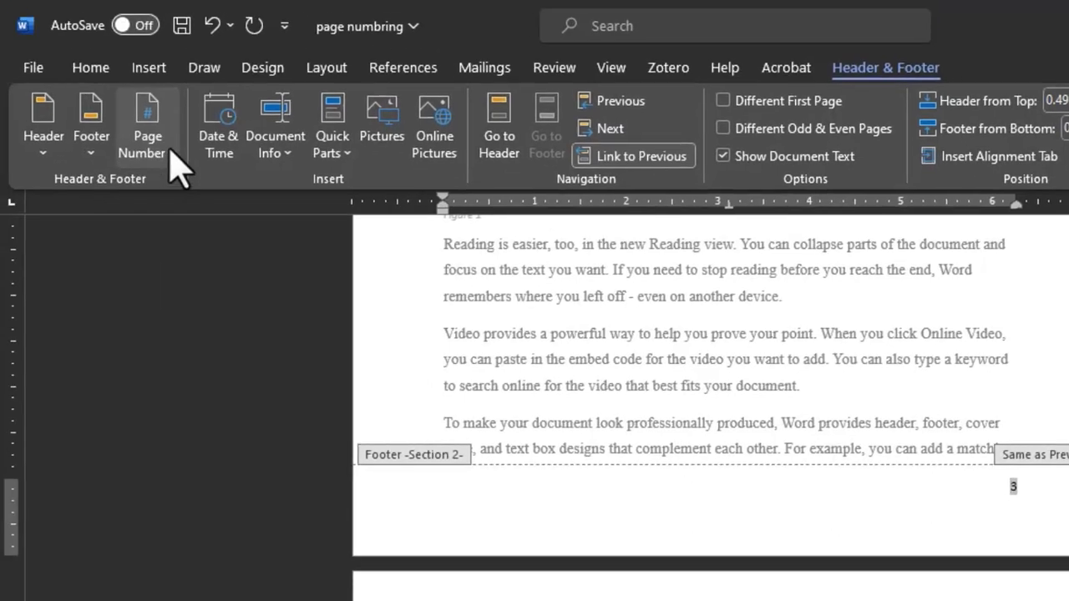
left_click(155, 138)
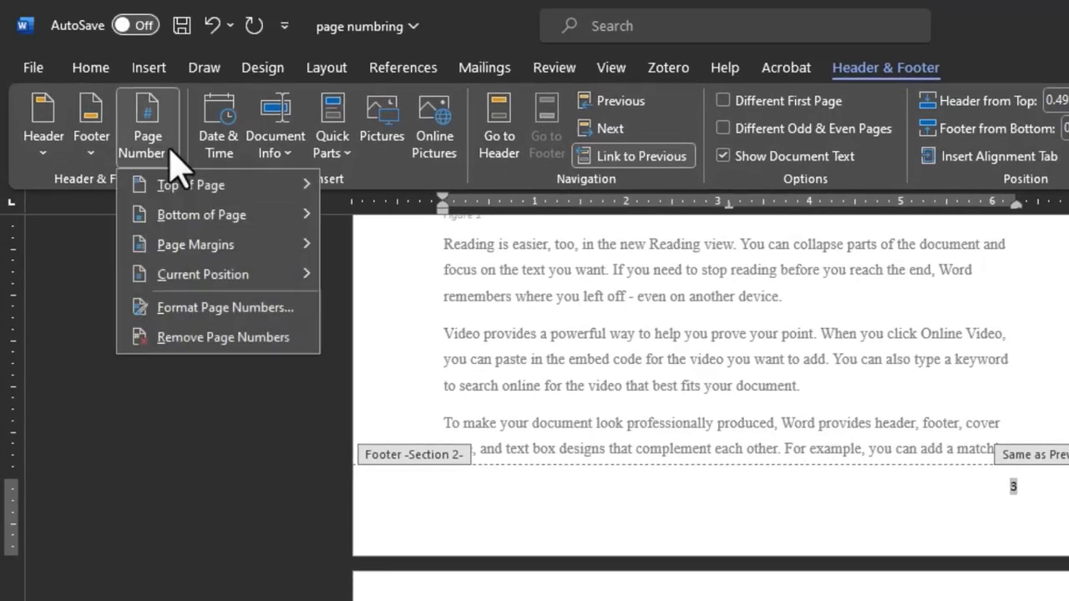
left_click(224, 309)
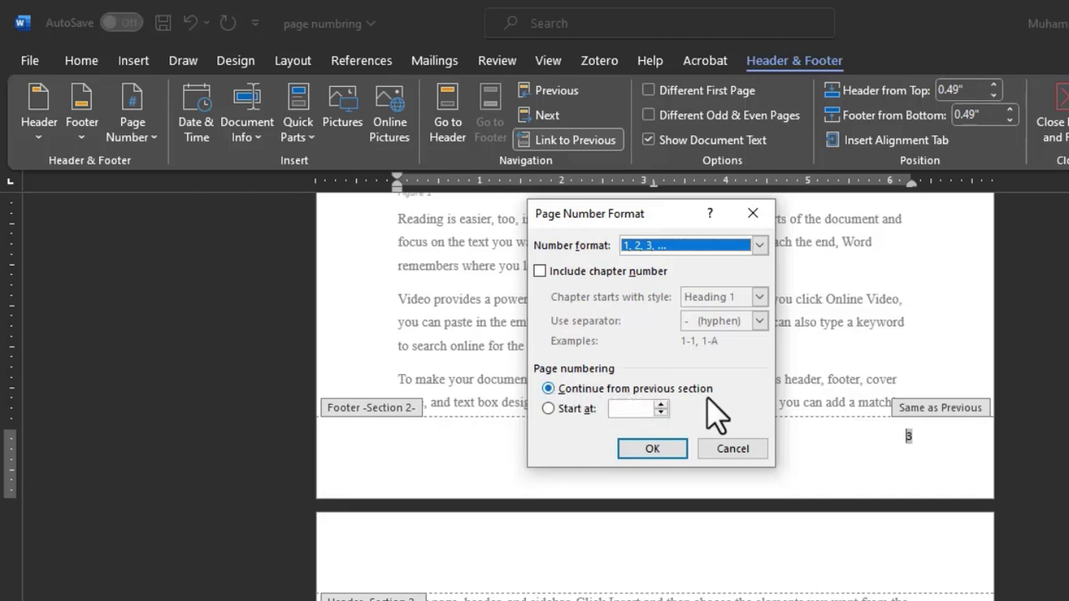
left_click(548, 409)
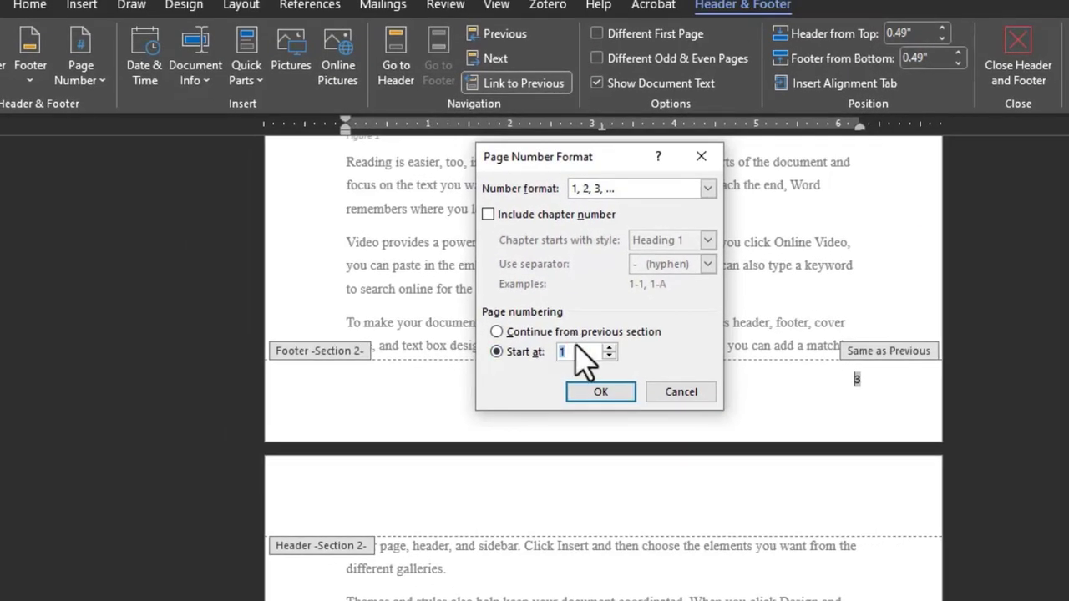
left_click(600, 392)
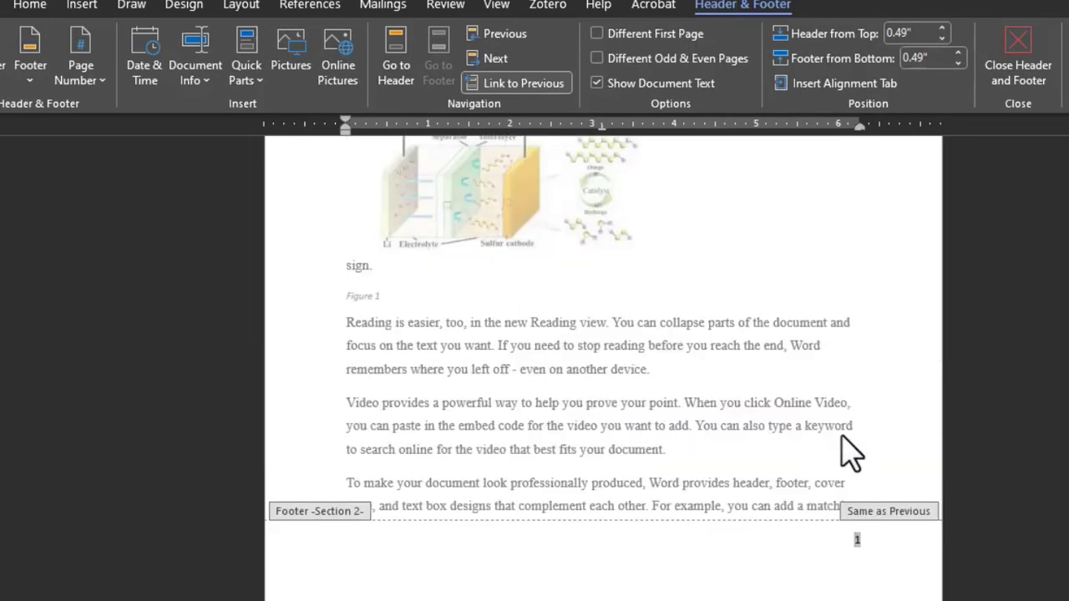
Examine the footer page numbers on the Section 2 pages and on the last Section 1 page.
scroll(840, 468, "down", 1)
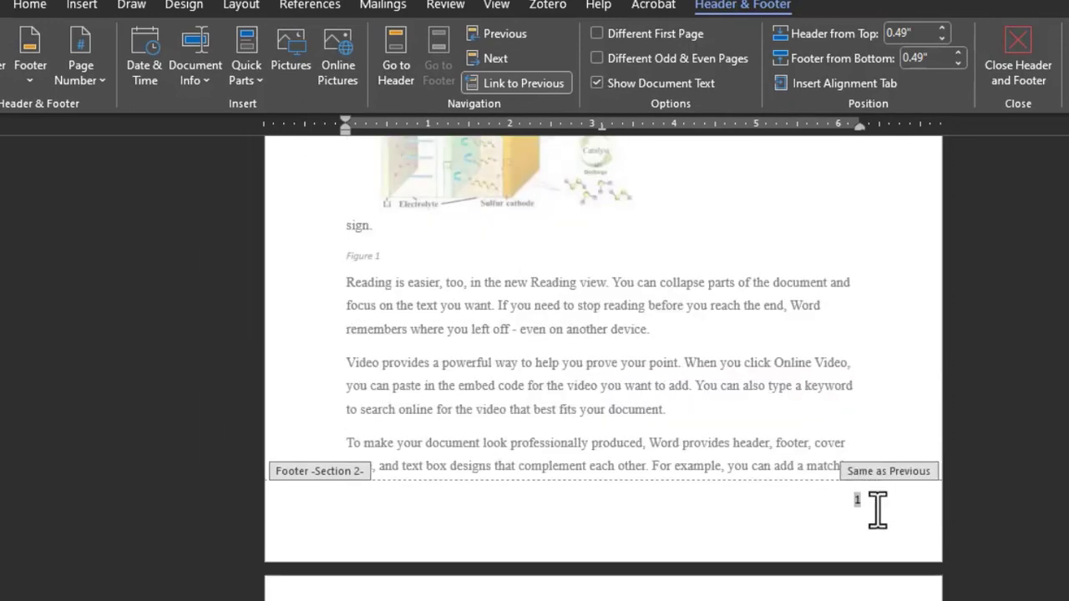
scroll(877, 510, "up", 10)
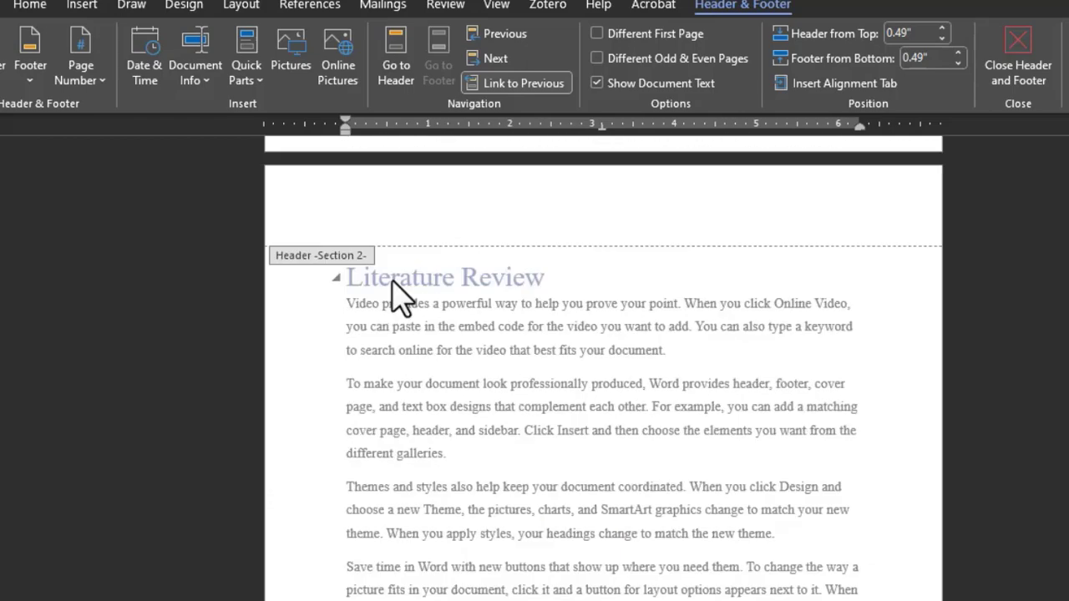
scroll(735, 425, "down", 10)
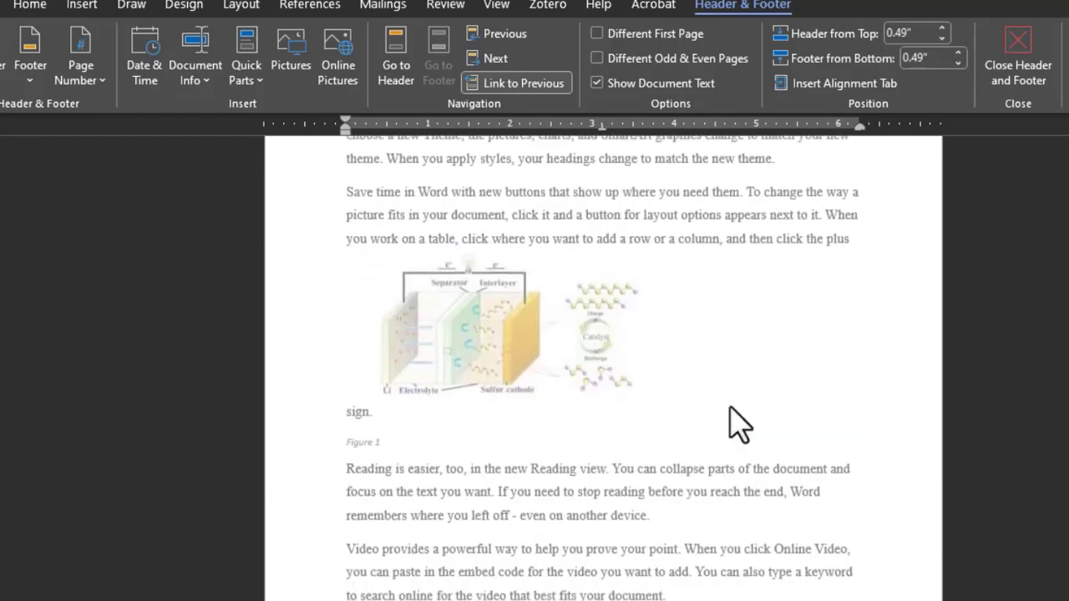
scroll(740, 425, "up", 5)
scroll(840, 463, "down", 8)
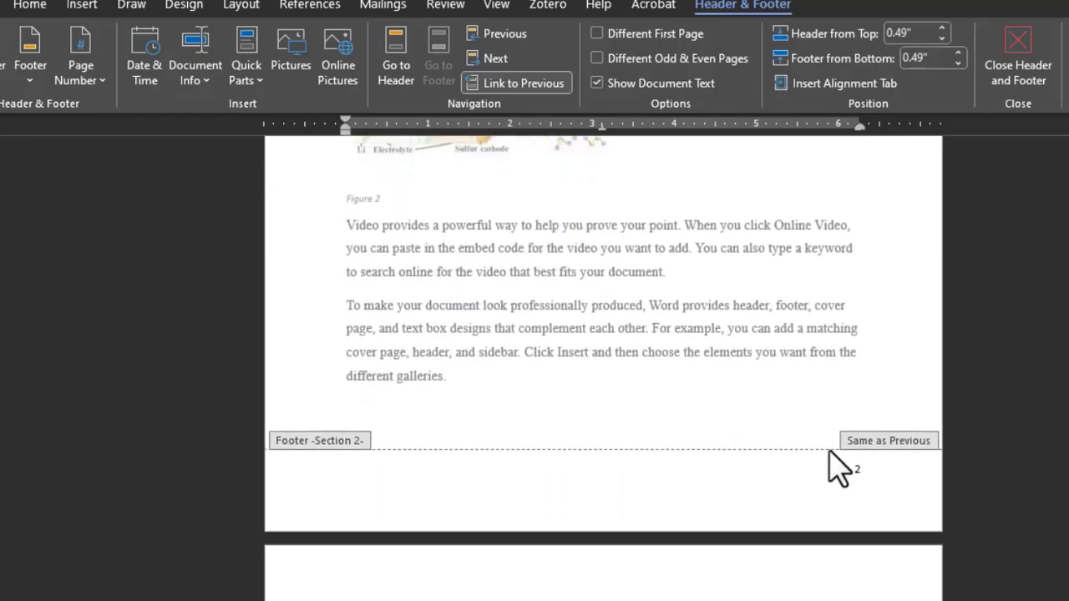
scroll(859, 453, "up", 7)
scroll(864, 470, "up", 10)
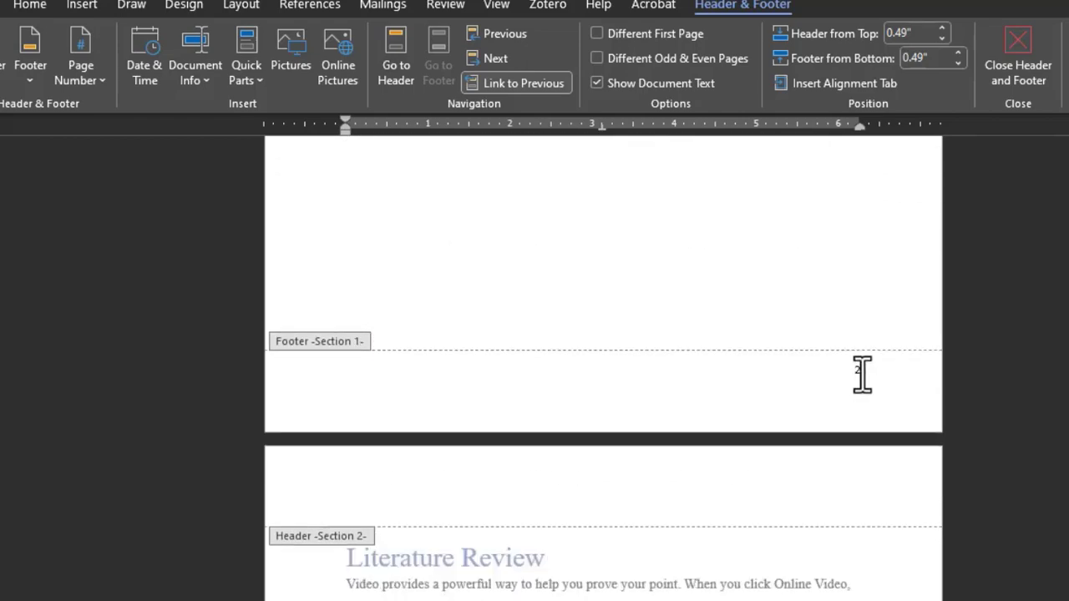
Place the cursor in the Section 1 footer and examine the page numbers from the Table of Contents through the Literature Review page.
left_click(863, 376)
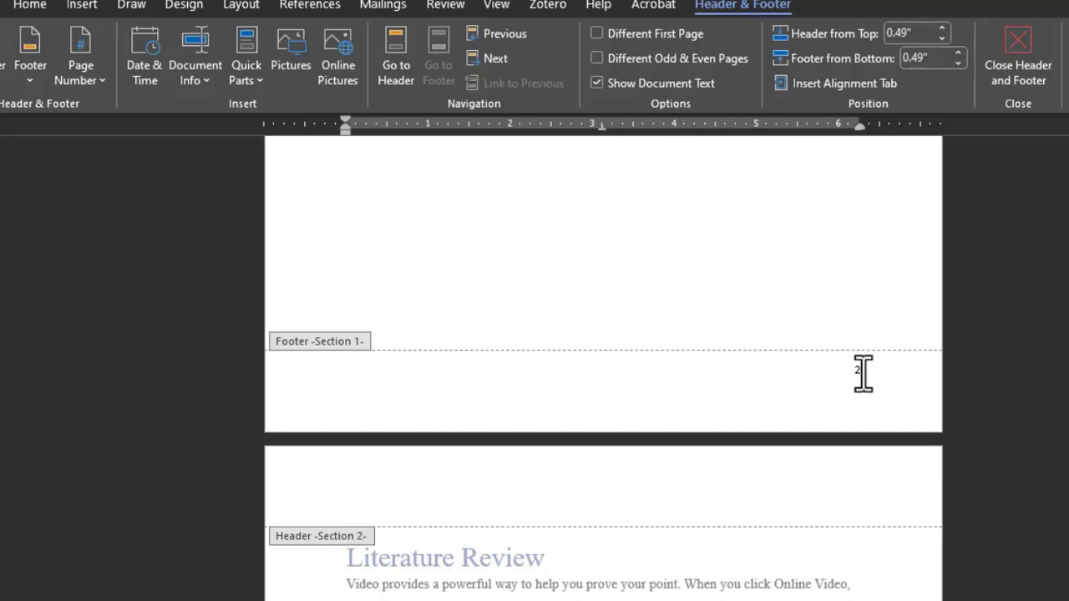
scroll(873, 334, "down", 3)
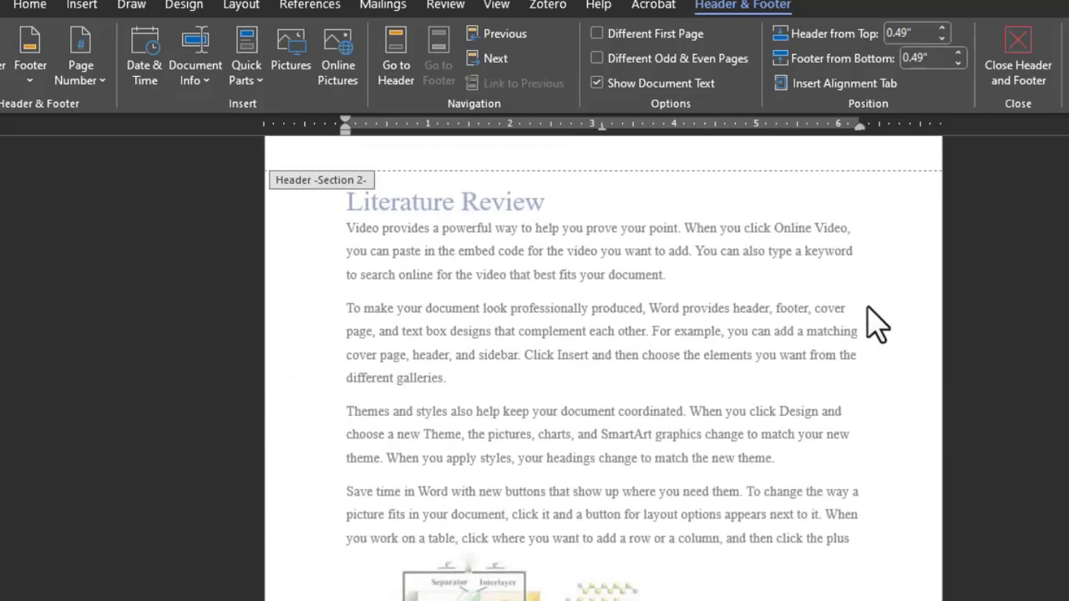
scroll(871, 319, "up", 5)
scroll(873, 324, "up", 5)
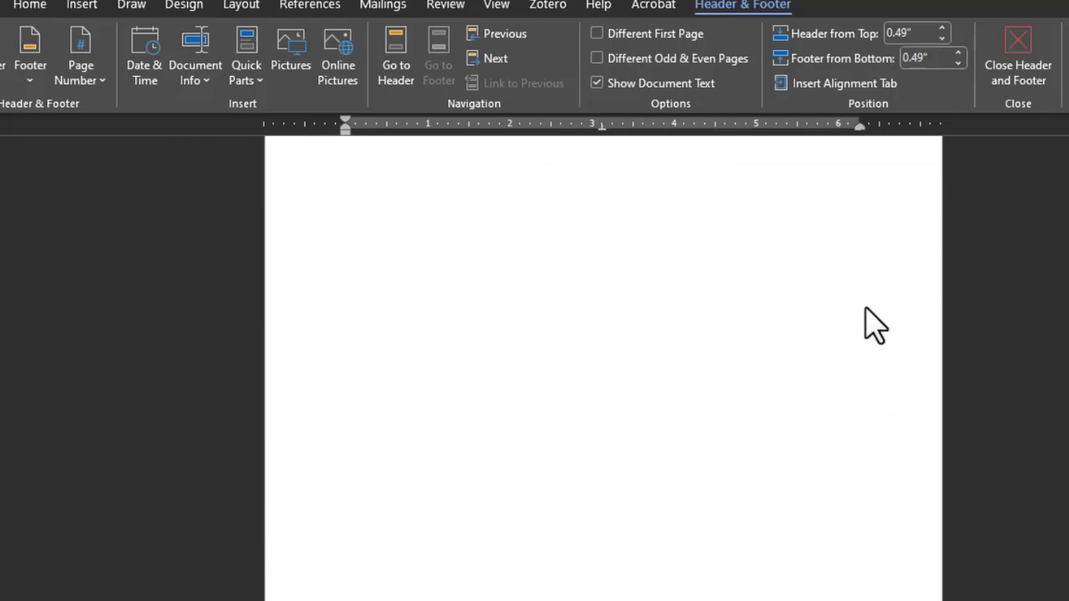
scroll(866, 308, "down", 10)
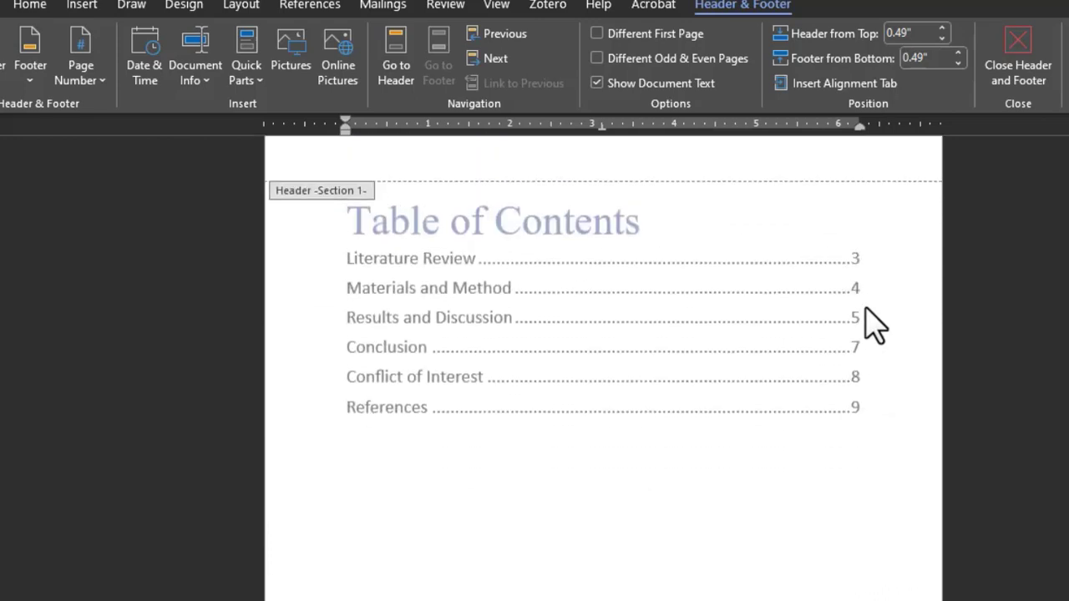
scroll(873, 324, "down", 10)
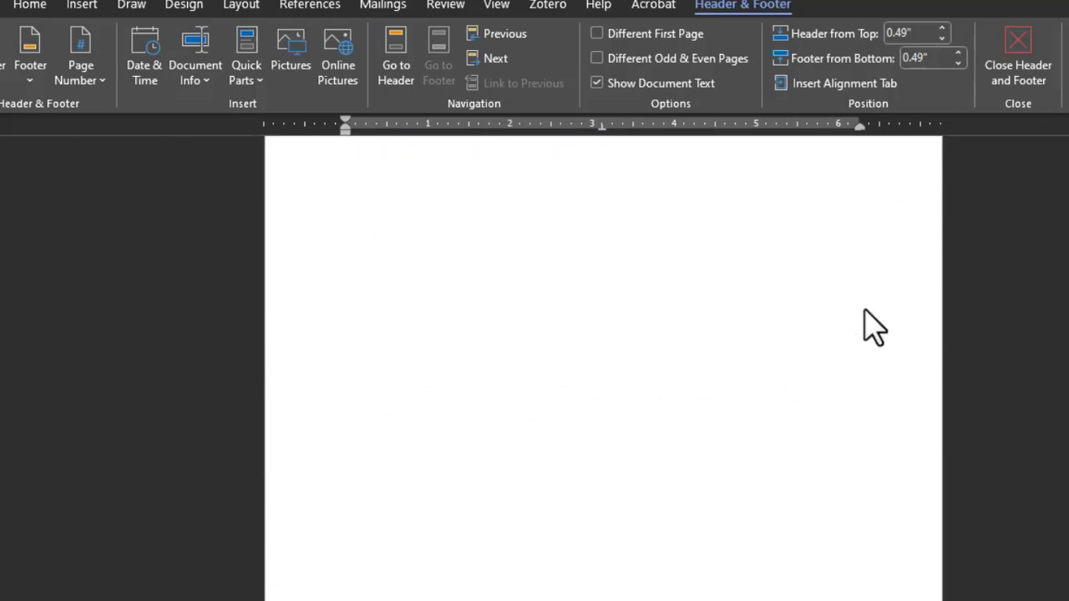
scroll(868, 311, "down", 1)
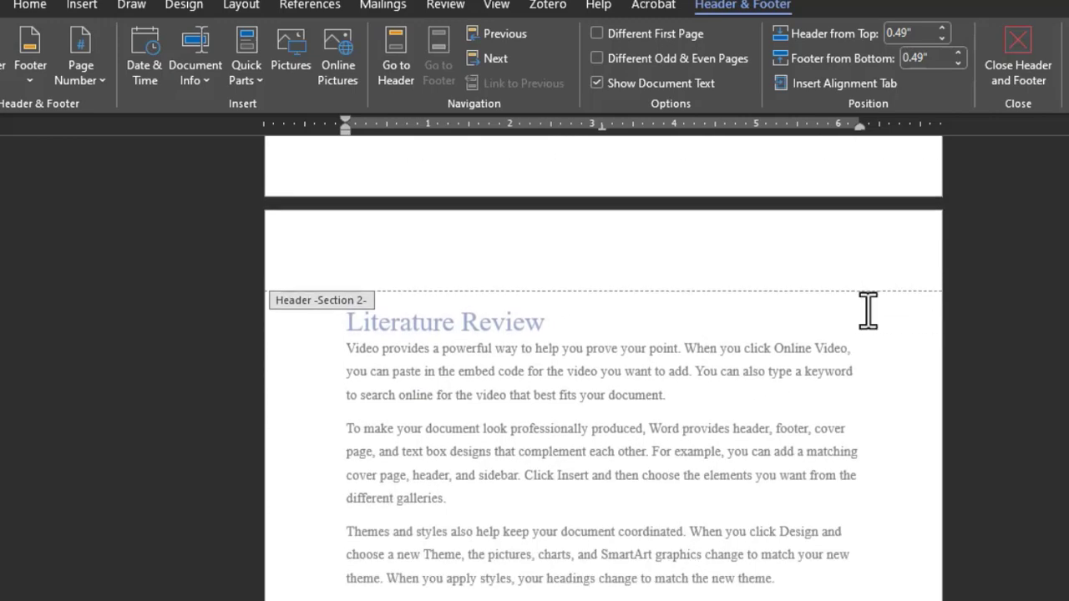
scroll(871, 425, "down", 5)
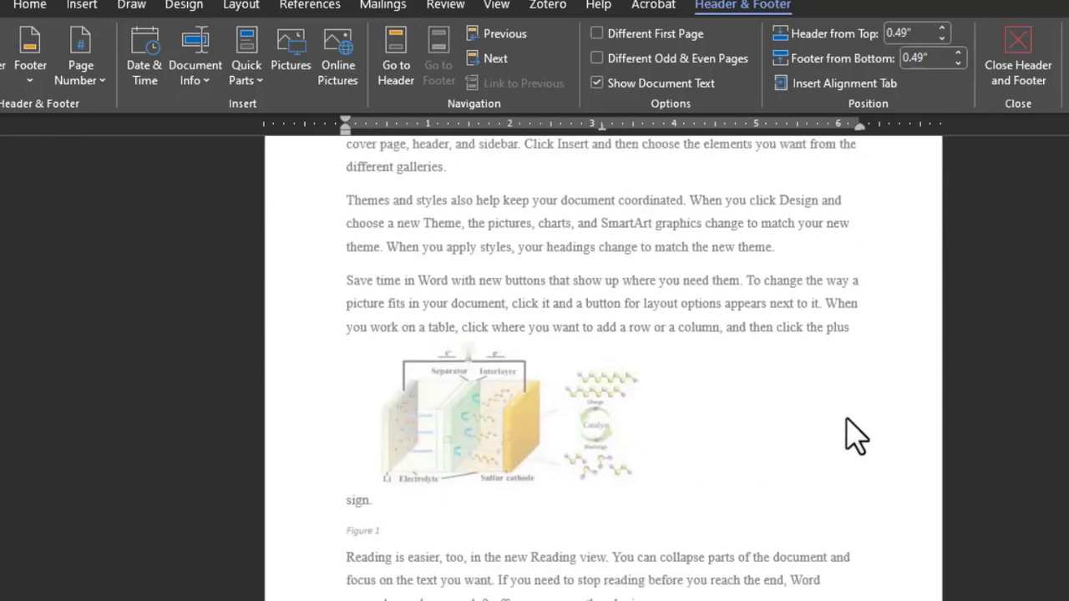
scroll(856, 435, "down", 3)
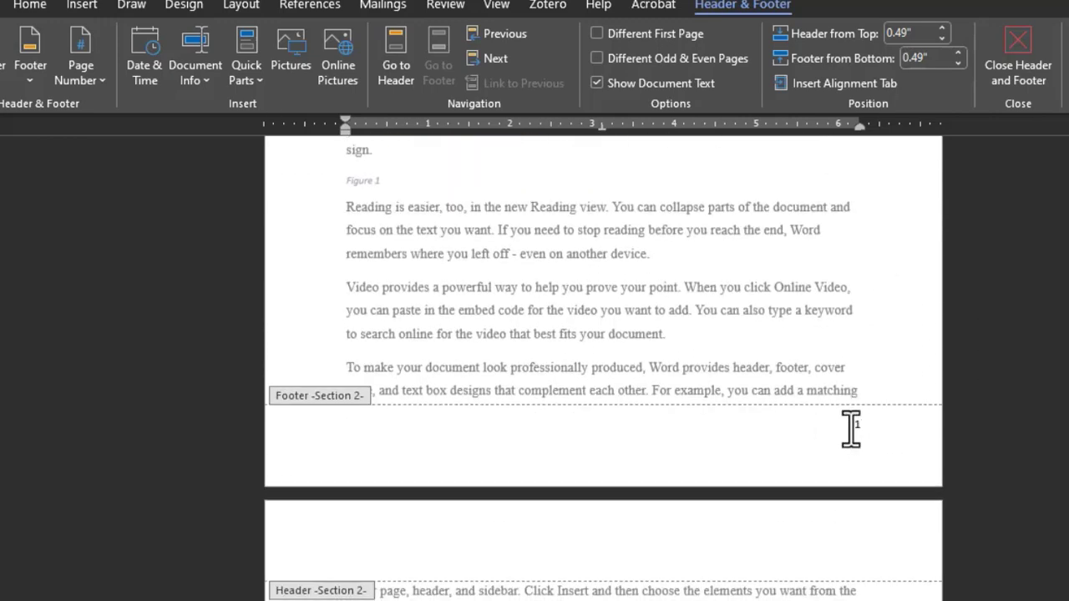
scroll(856, 430, "down", 4)
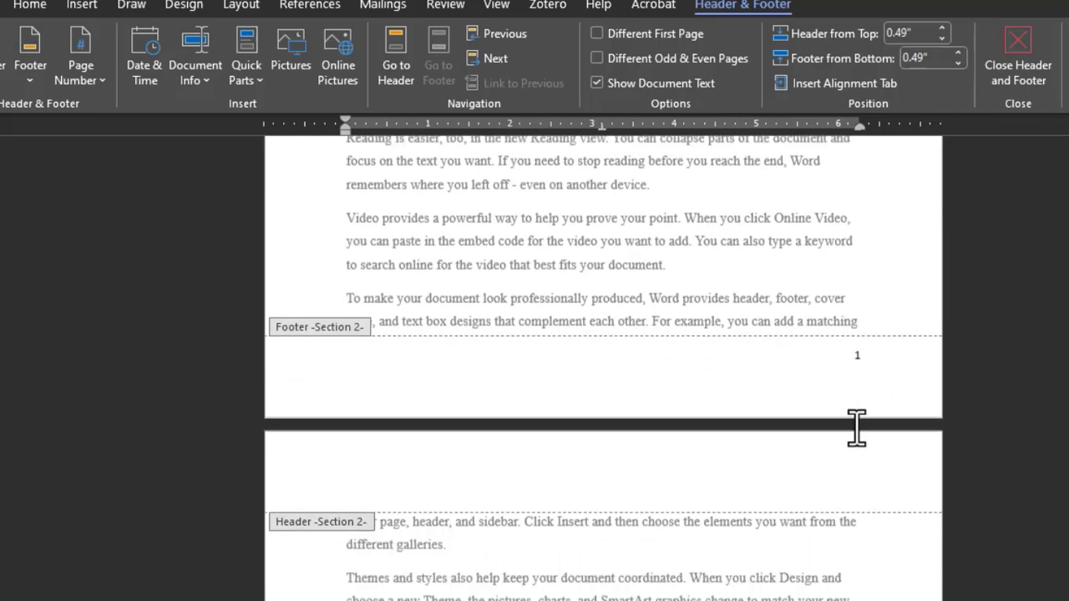